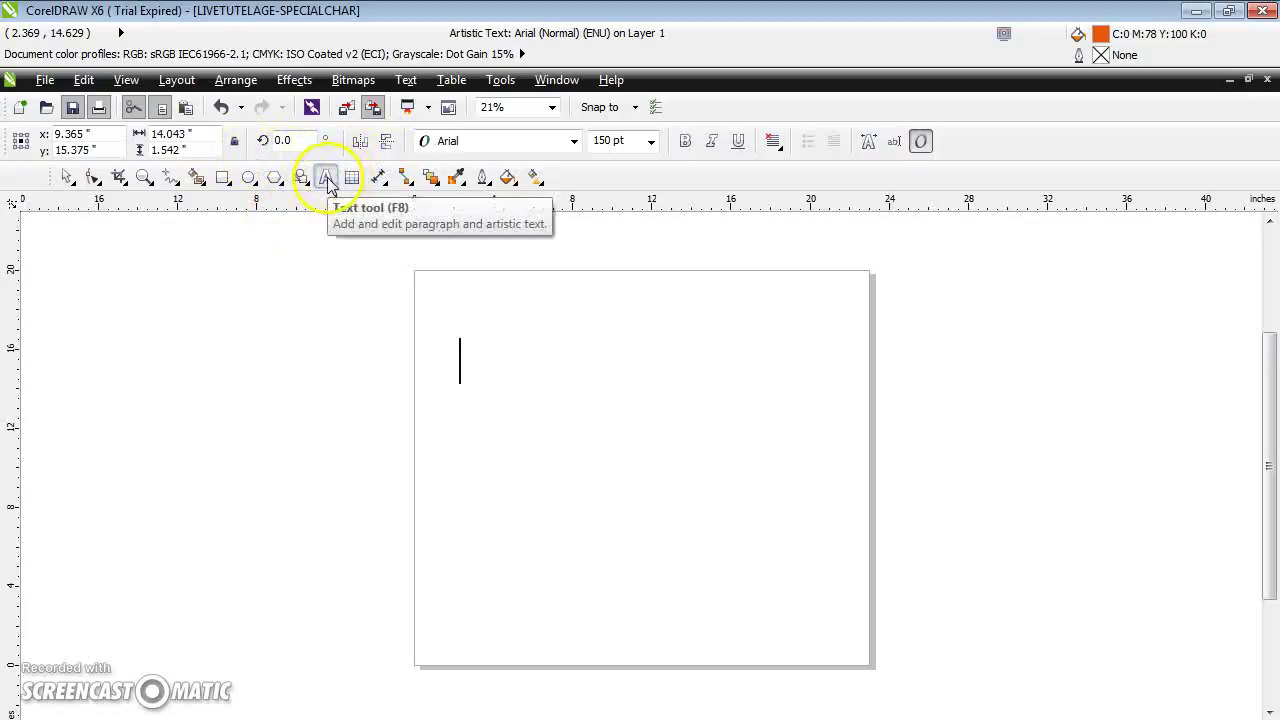
Type WELCOME TO LIVETUTELAGE TUTORIAL near the page's top-left as orange Arial 150 pt text
{"action": "left_click", "coordinate": [463, 366]}
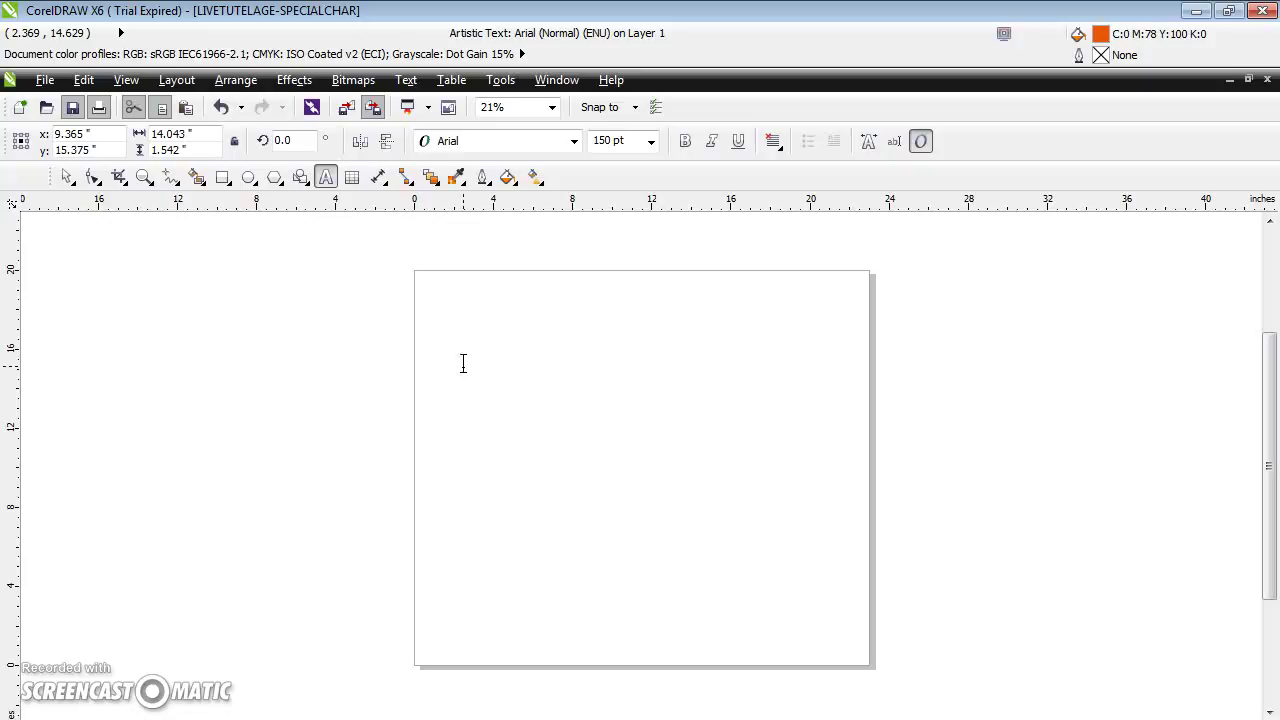
{"action": "type", "text": "WELCOME TO LIVETU"}
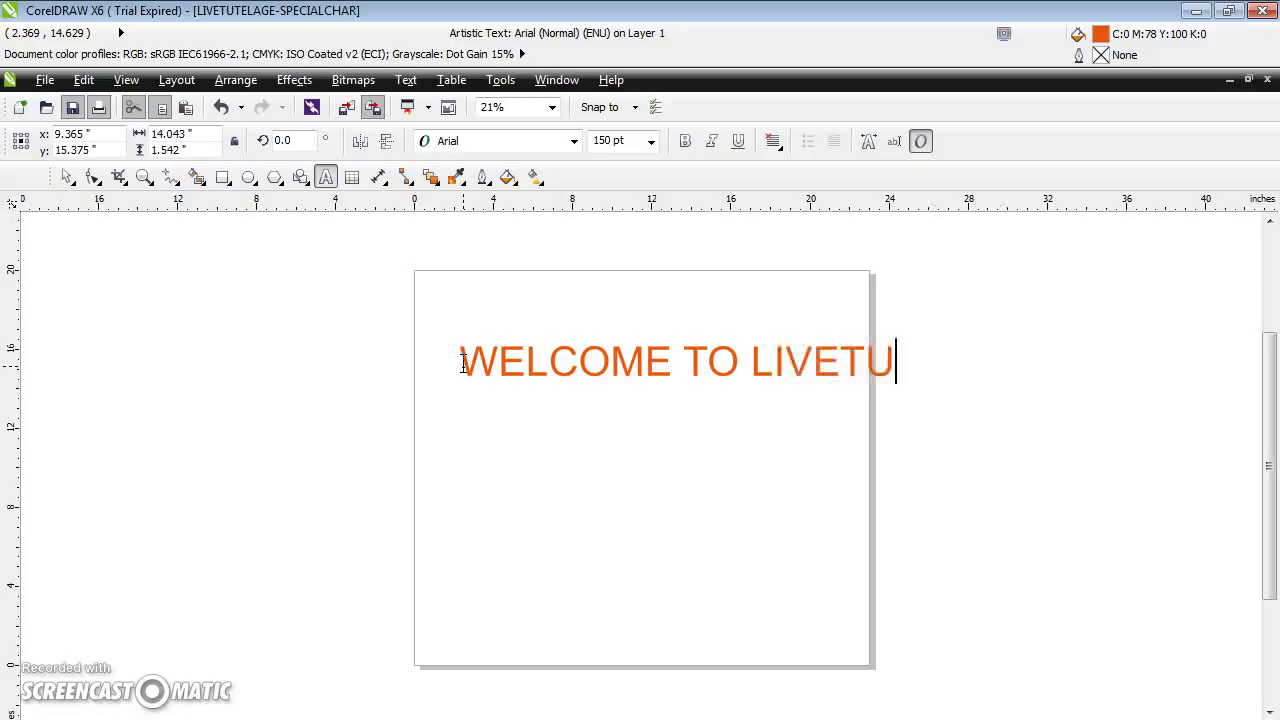
{"action": "type", "text": "TELAGE TUTORIA"}
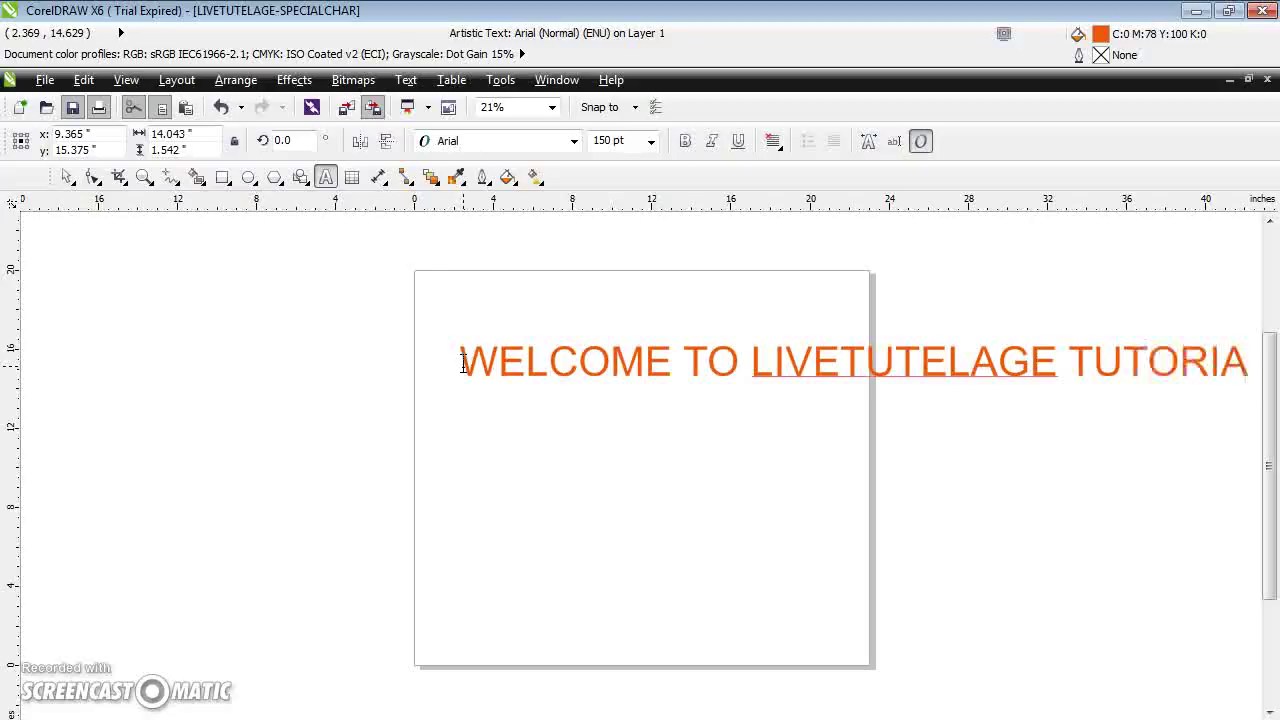
{"action": "type", "text": "SL"}
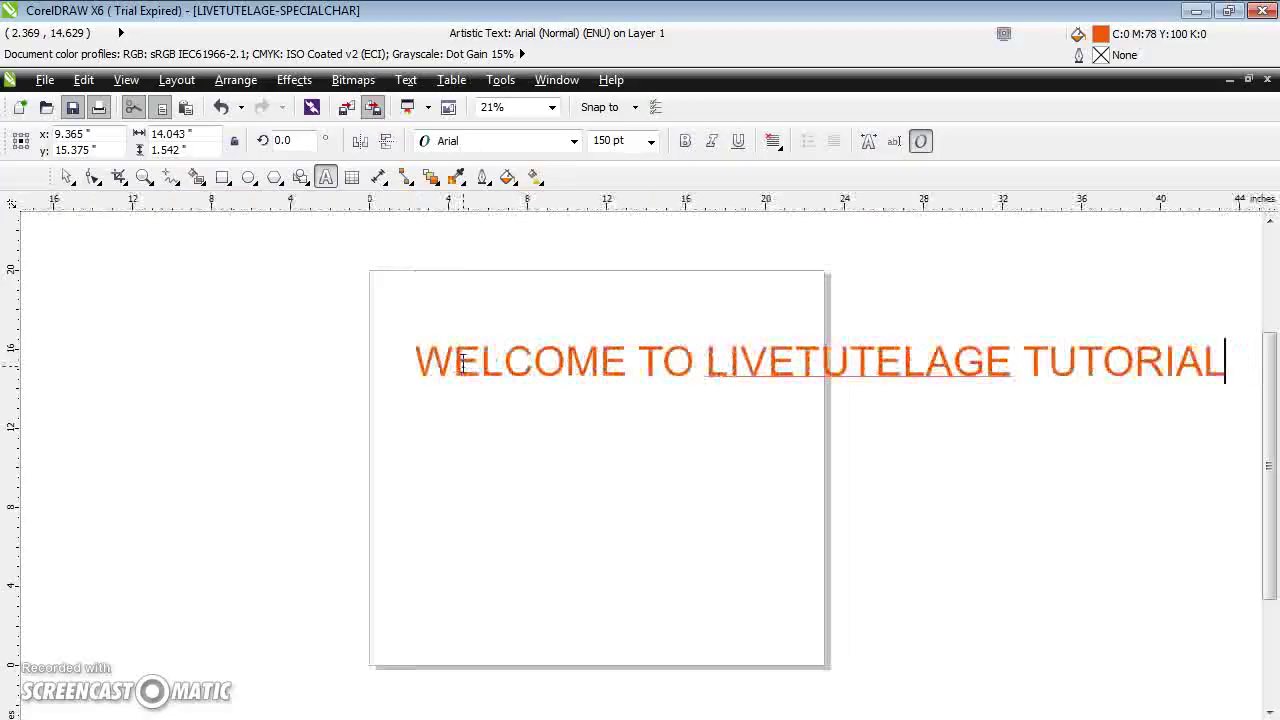
{"action": "left_click", "coordinate": [437, 368]}
{"action": "left_click", "coordinate": [800, 298]}
Zoom the view to 75%
{"action": "left_click", "coordinate": [768, 304]}
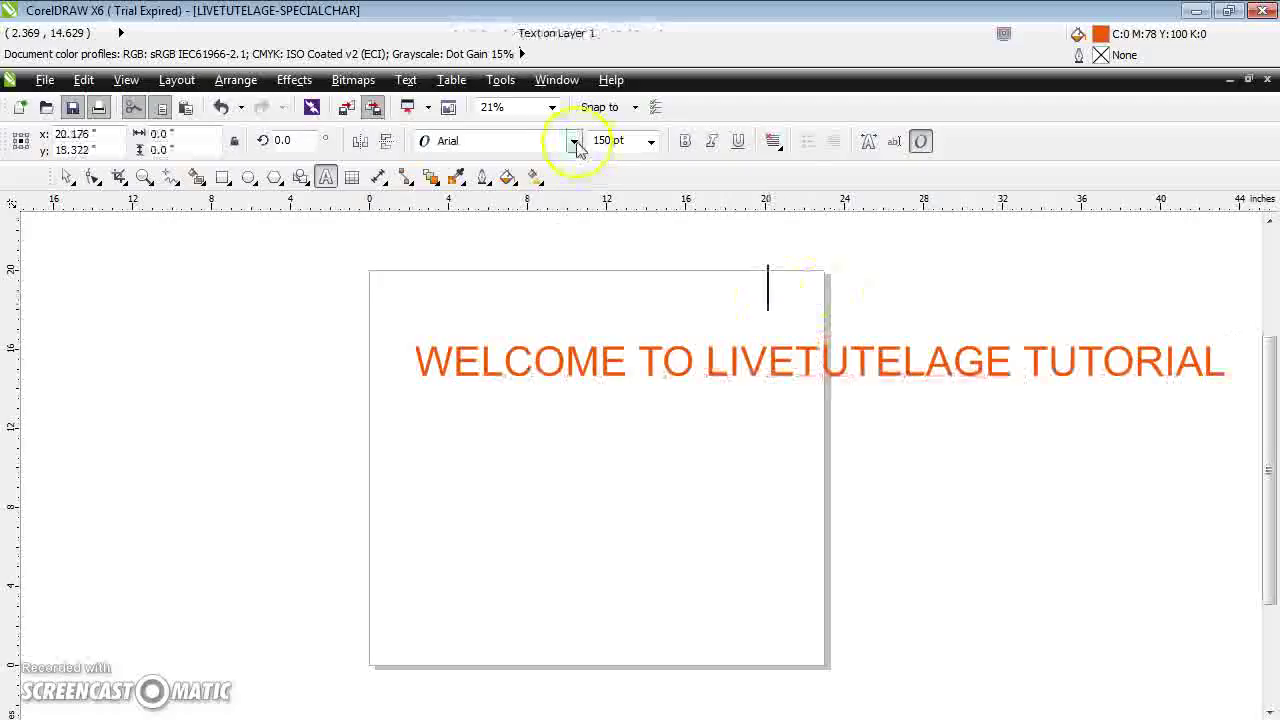
{"action": "left_click", "coordinate": [551, 107]}
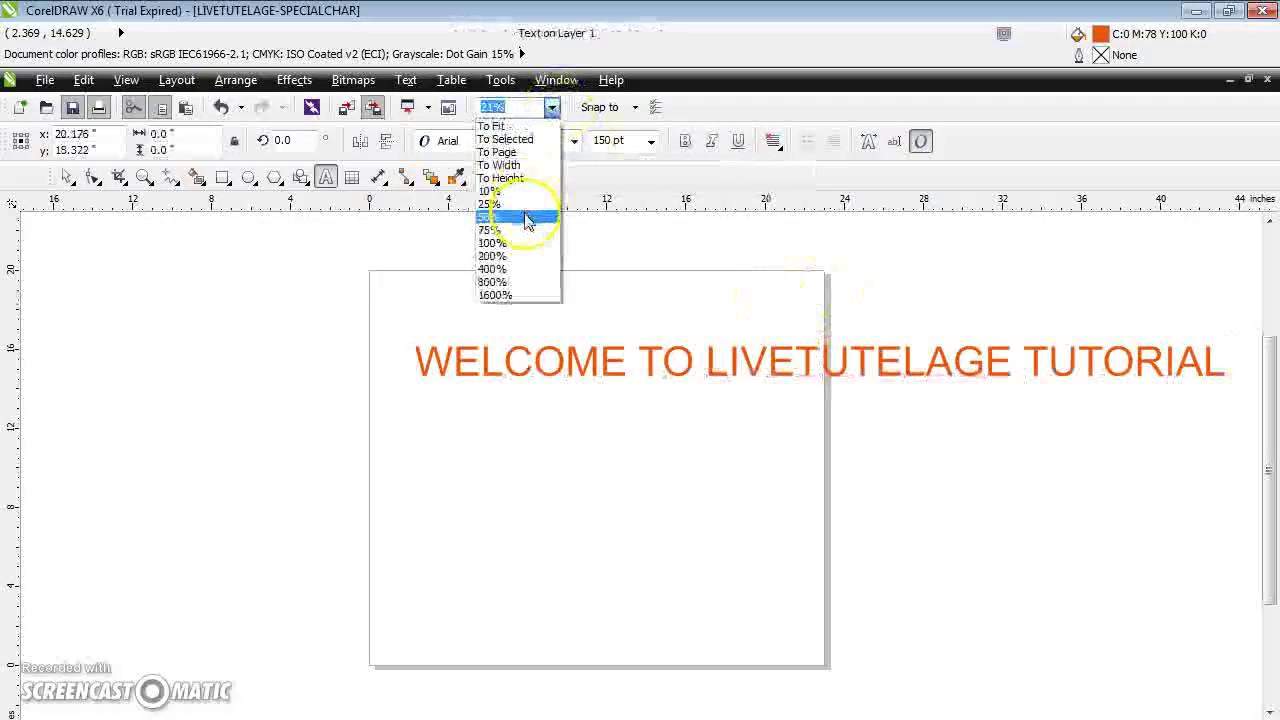
{"action": "left_click", "coordinate": [527, 231]}
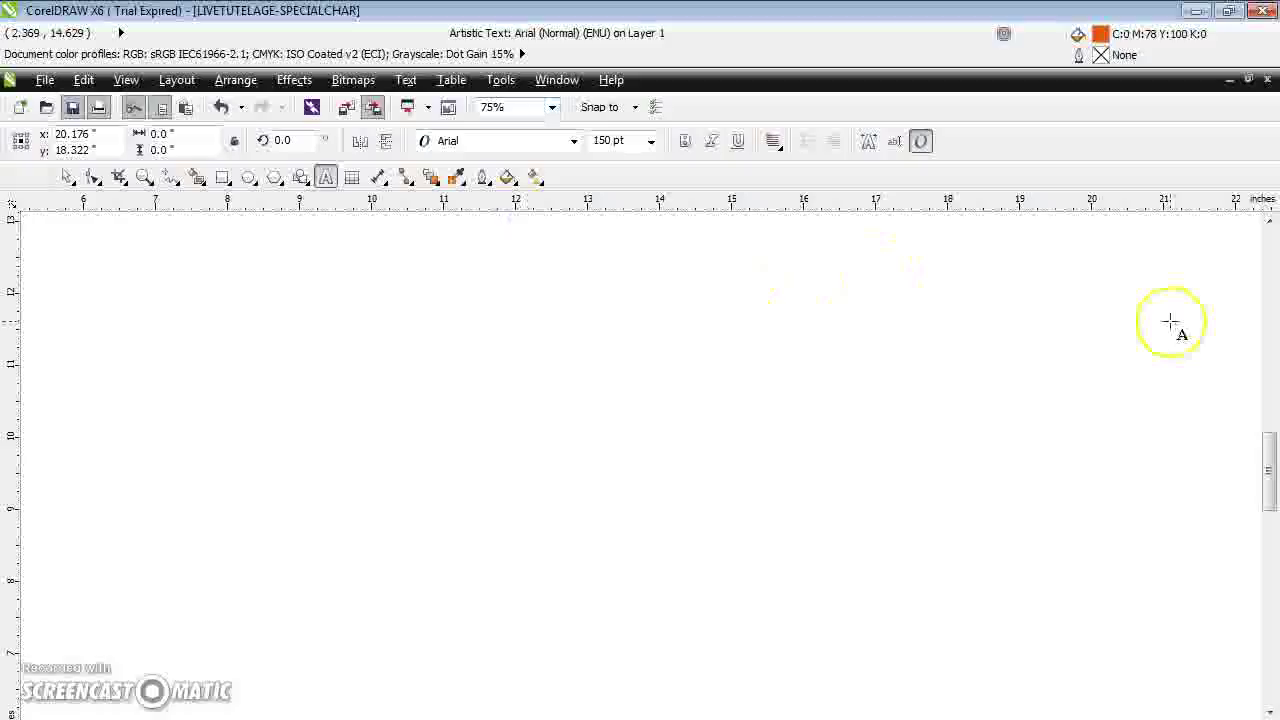
{"action": "left_click_drag", "start_coordinate": [1270, 457], "coordinate": [1271, 357]}
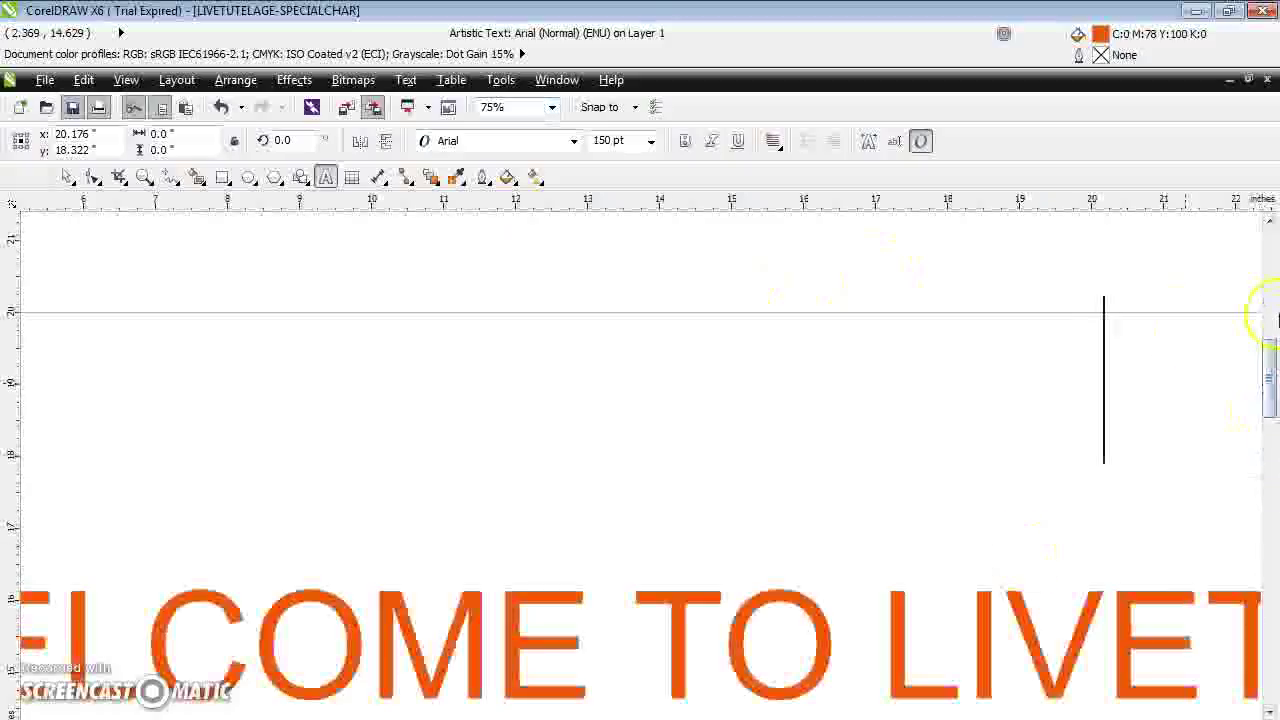
Resize the WELCOME TO LIVETUTELAGE TUTORIAL heading to 72 pt
{"action": "left_click", "coordinate": [651, 141]}
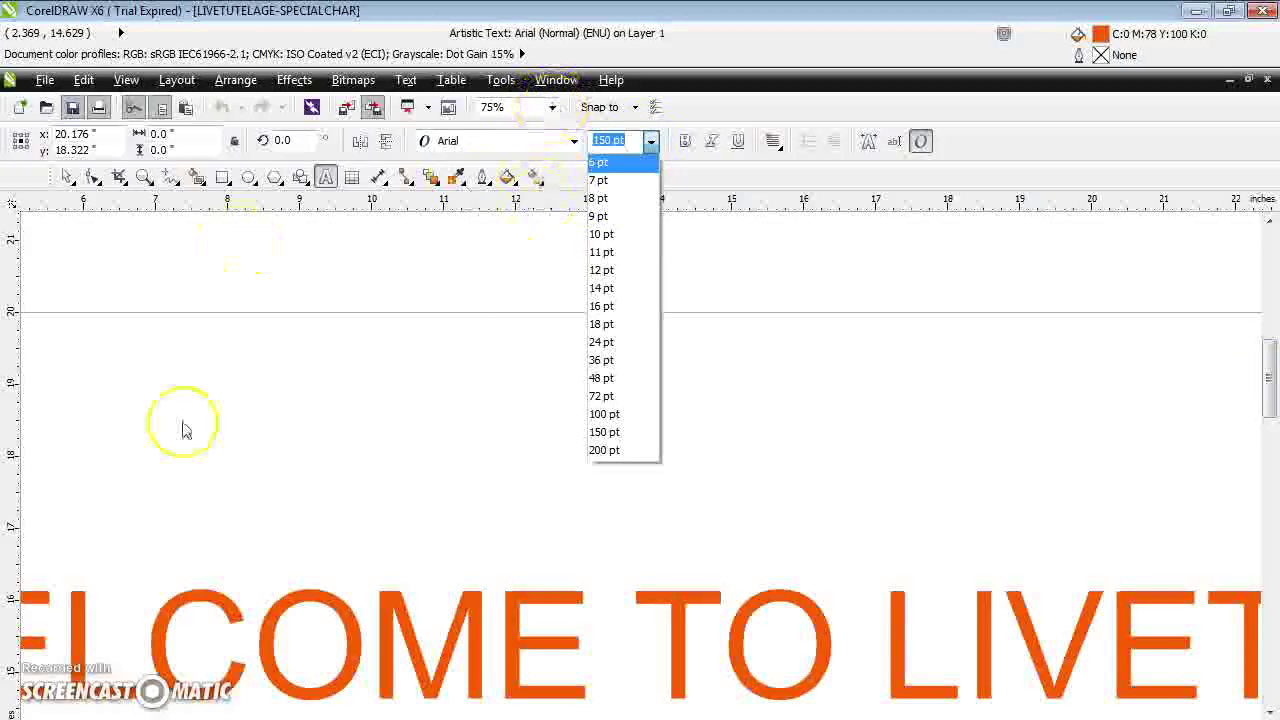
{"action": "left_click", "coordinate": [160, 630]}
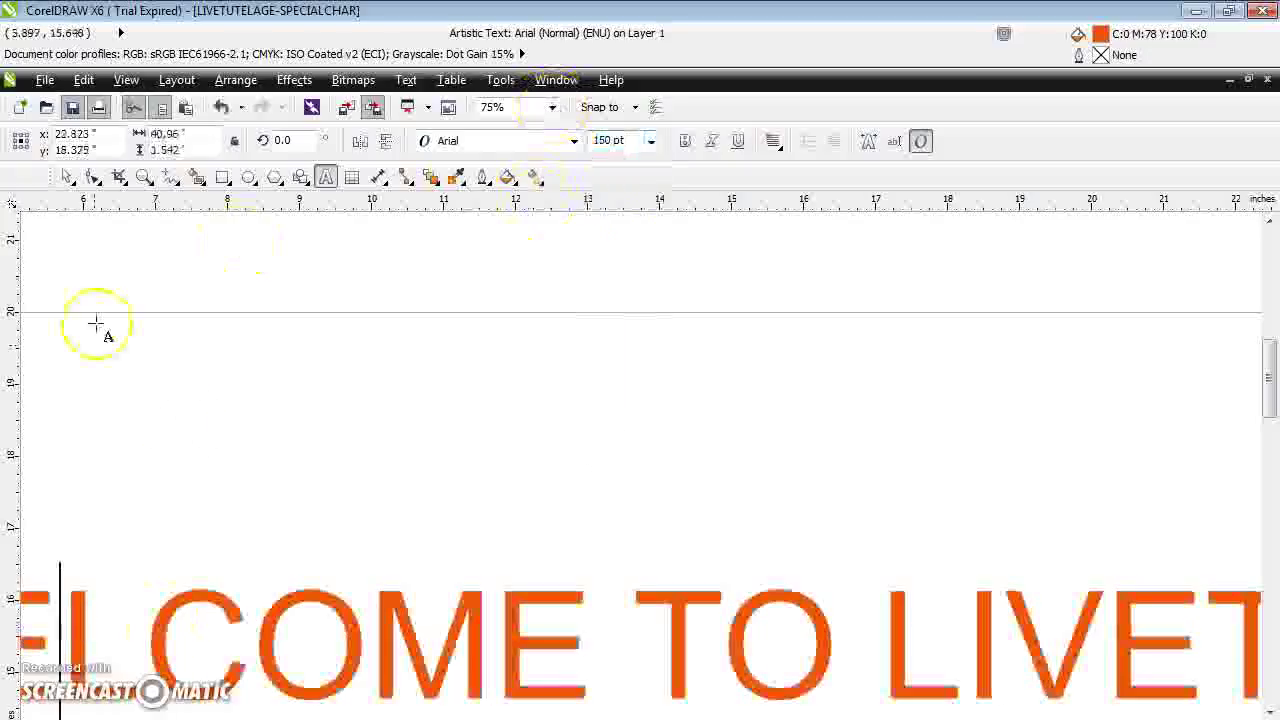
{"action": "left_click", "coordinate": [67, 176]}
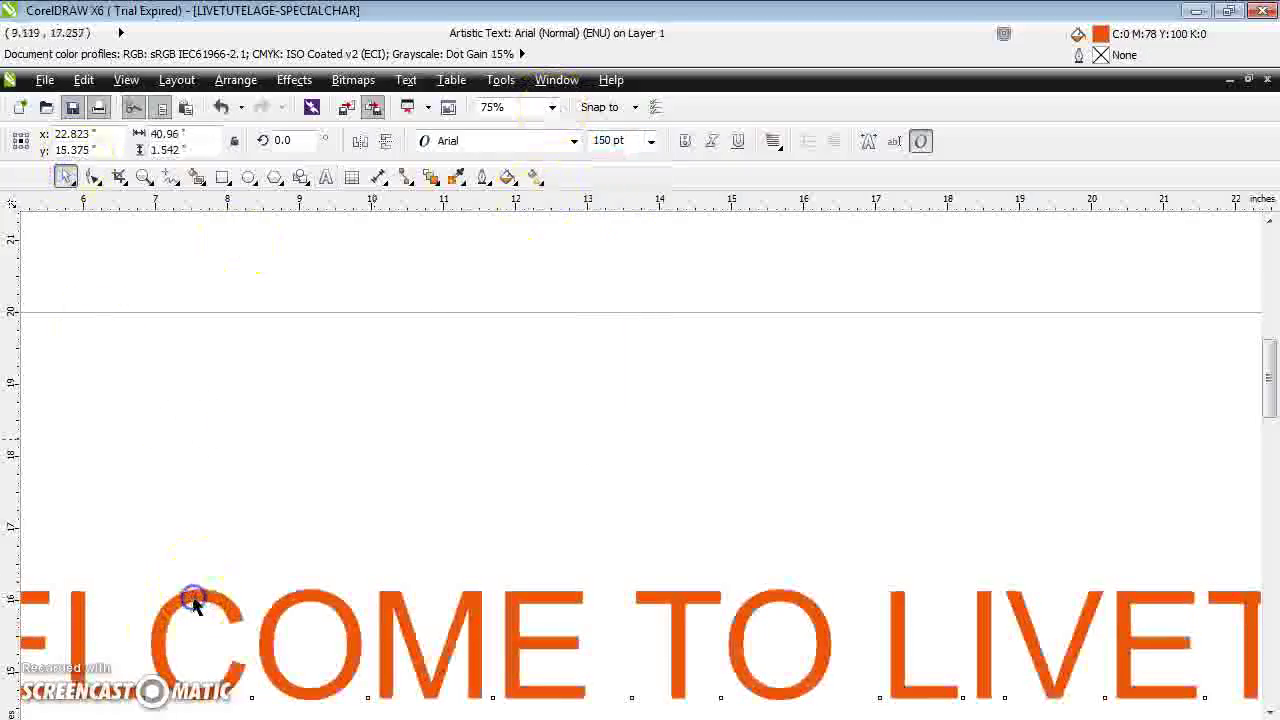
{"action": "left_click", "coordinate": [651, 141]}
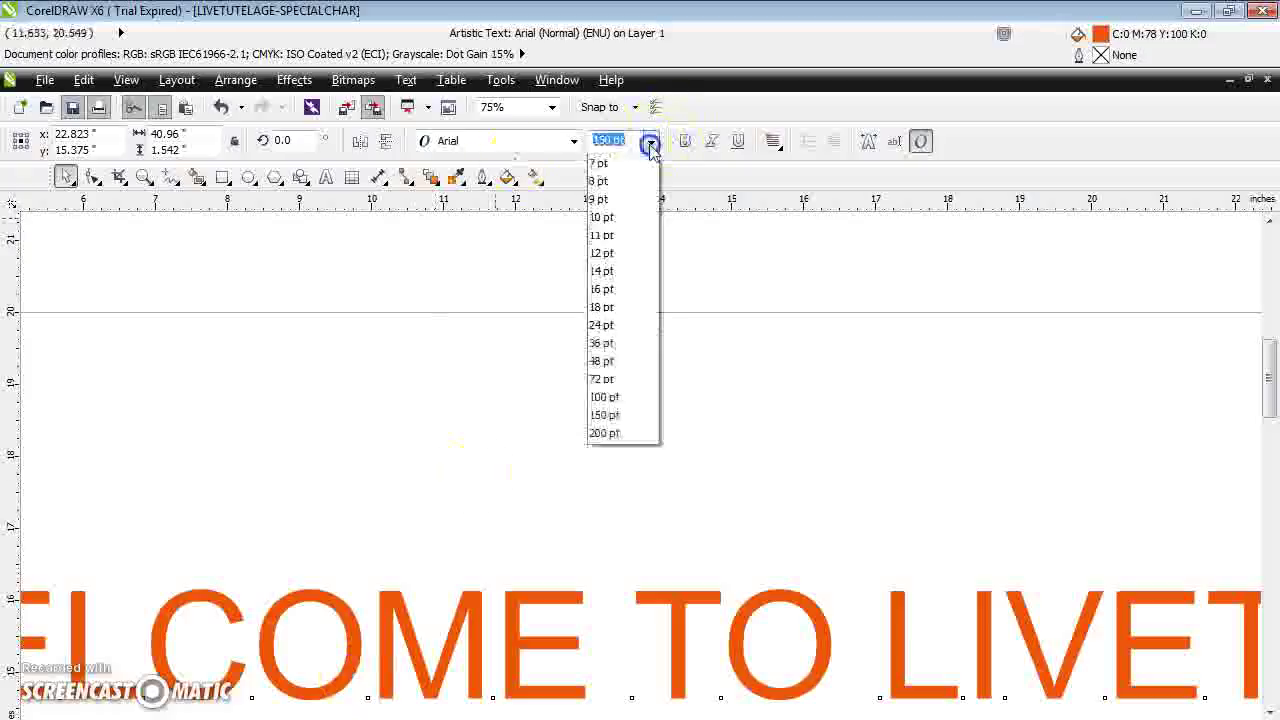
{"action": "left_click", "coordinate": [606, 396]}
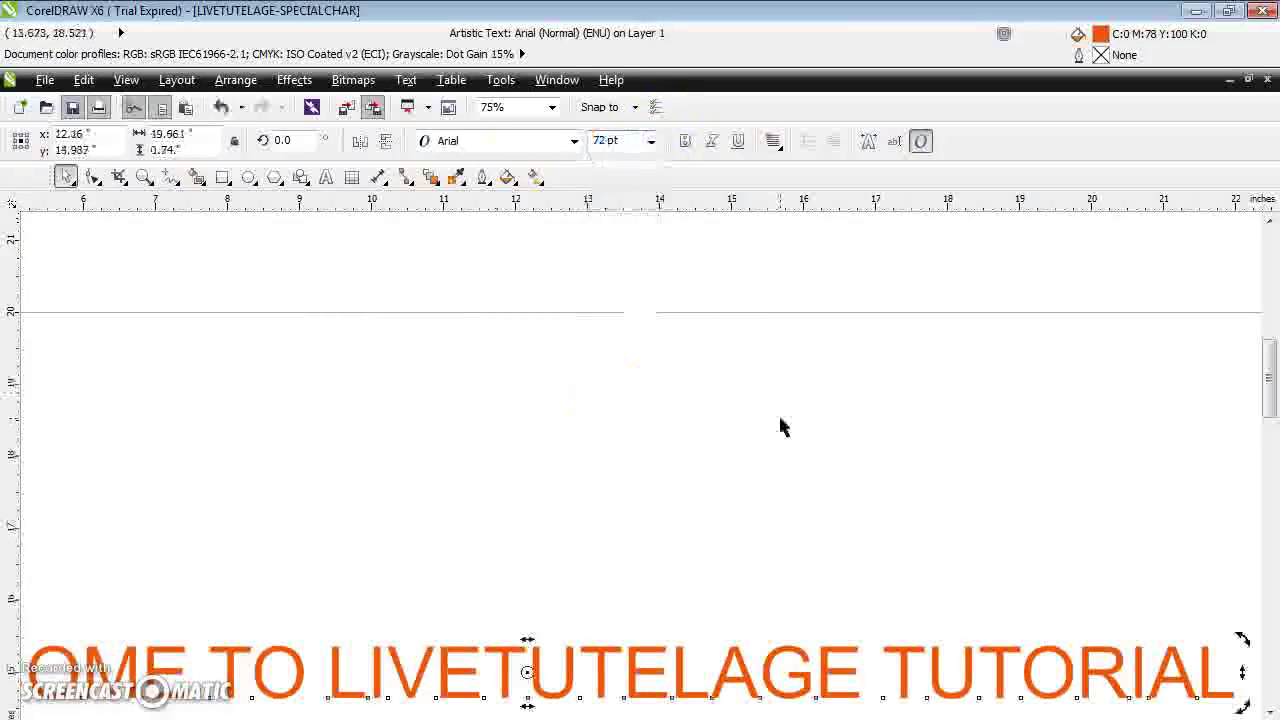
{"action": "left_click_drag", "start_coordinate": [1268, 386], "coordinate": [1246, 420]}
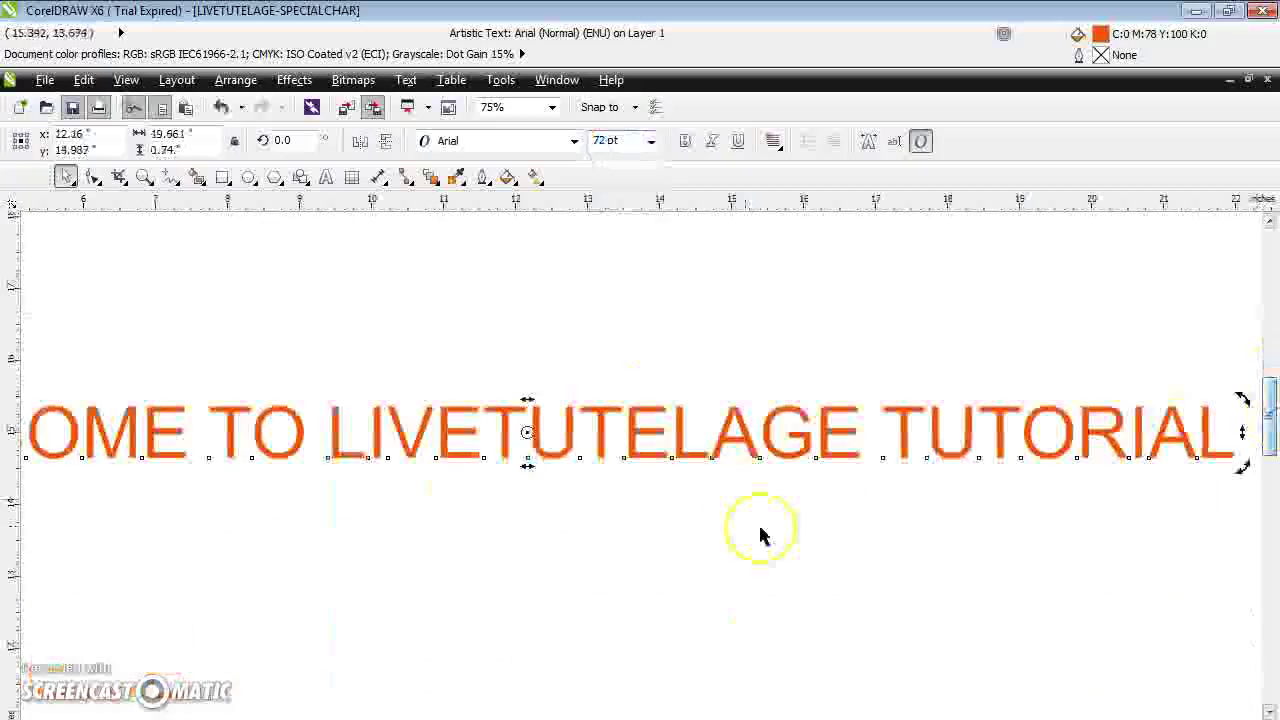
{"action": "left_click", "coordinate": [706, 453]}
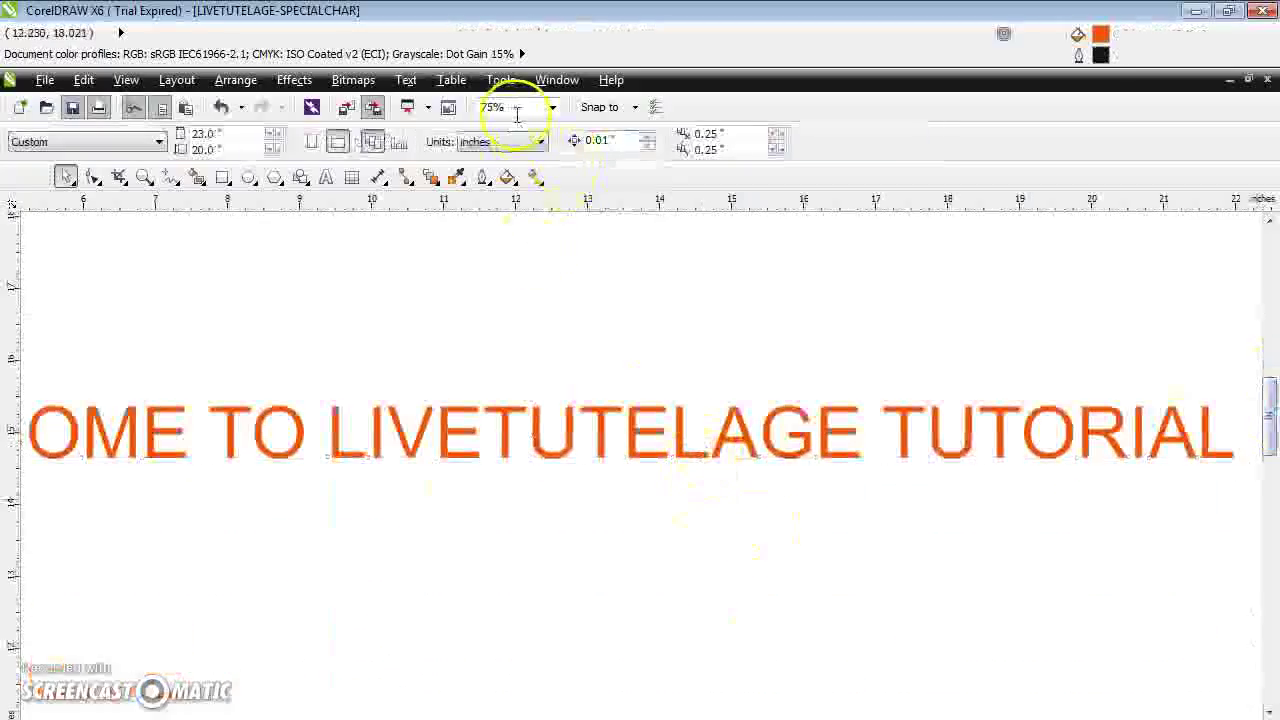
Zoom out to 50% to see the whole page
{"action": "left_click", "coordinate": [552, 108]}
{"action": "left_click", "coordinate": [498, 200]}
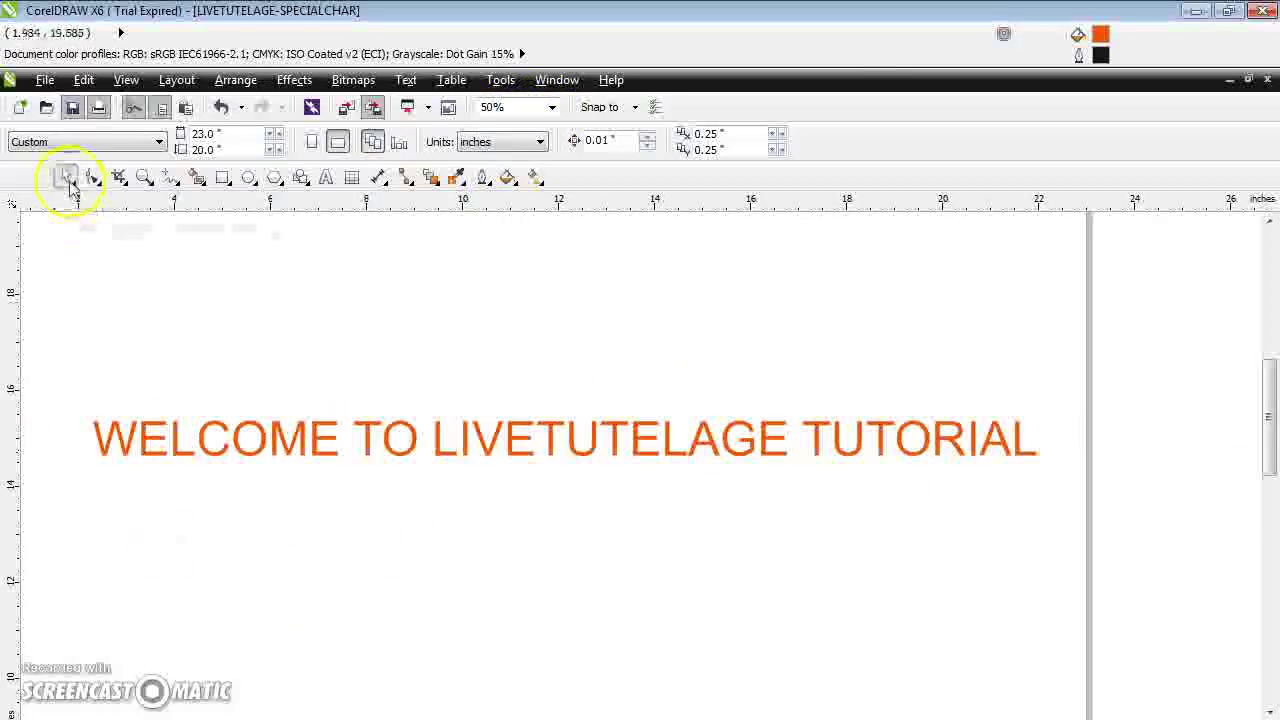
{"action": "left_click", "coordinate": [326, 177]}
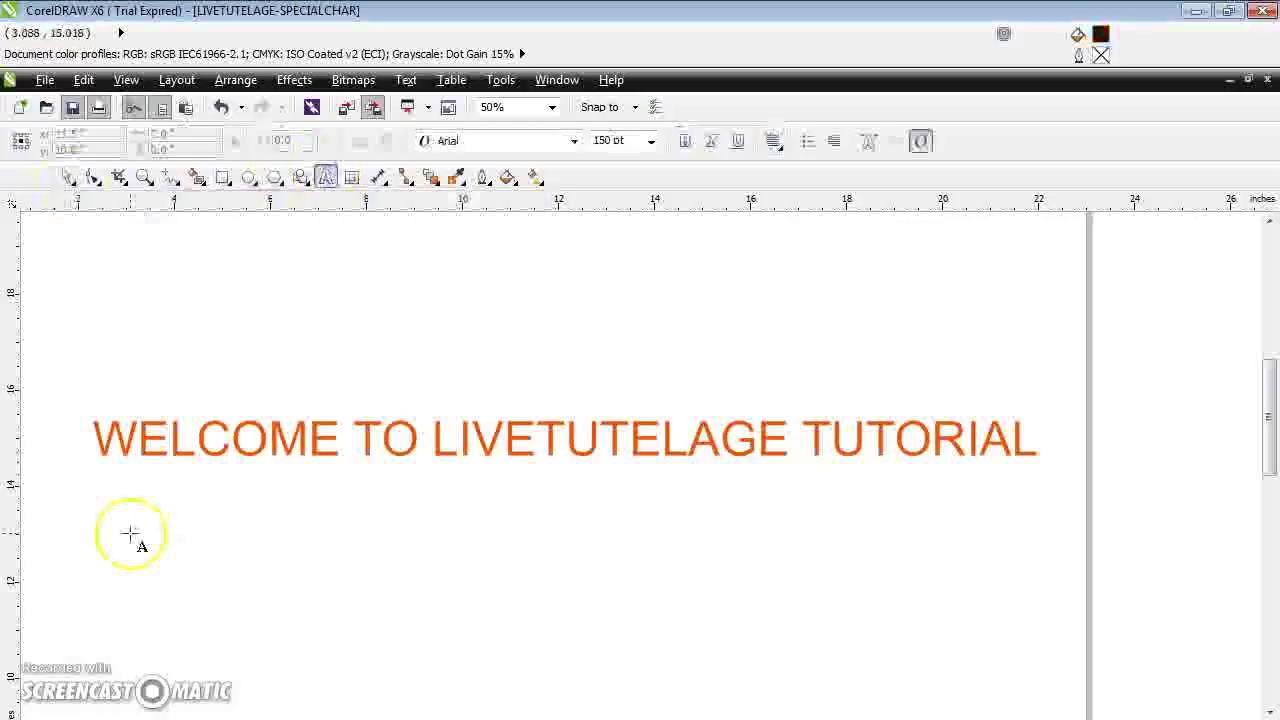
Set the font size to 48 pt for new text below the heading
{"action": "left_click", "coordinate": [124, 536]}
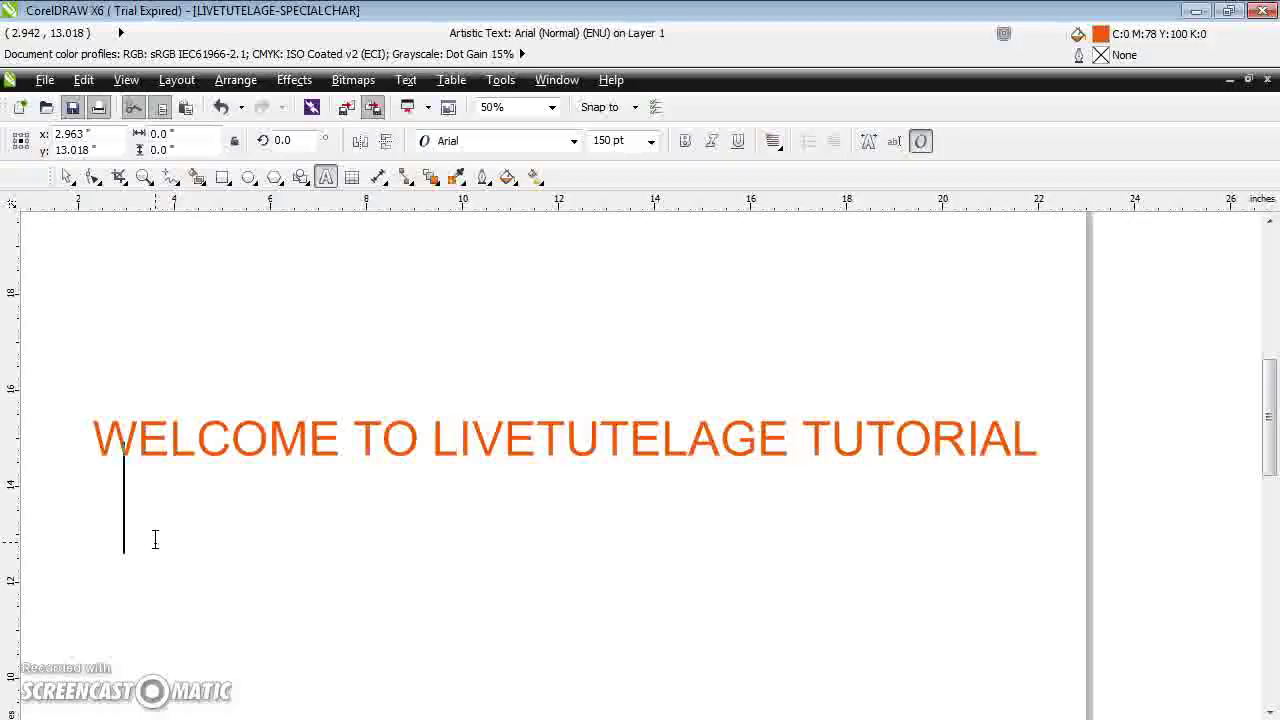
{"action": "type", "text": "C"}
{"action": "key", "text": "BackSpace"}
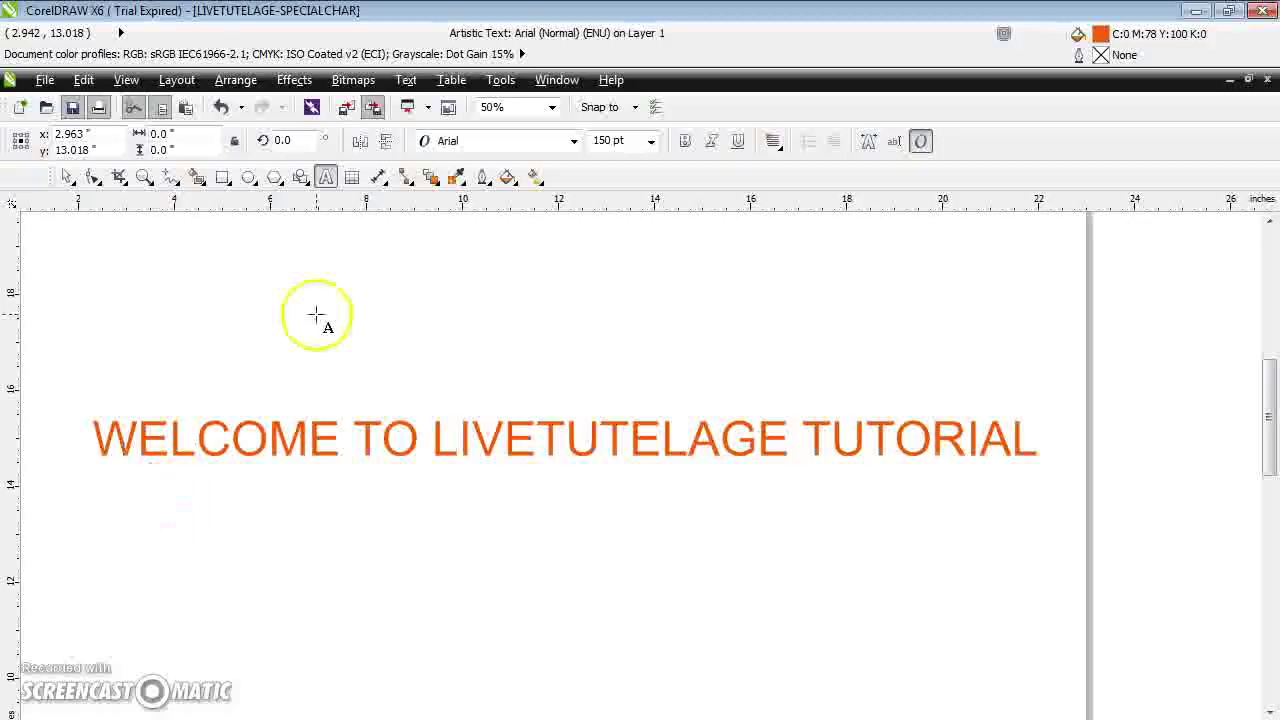
{"action": "left_click", "coordinate": [651, 141]}
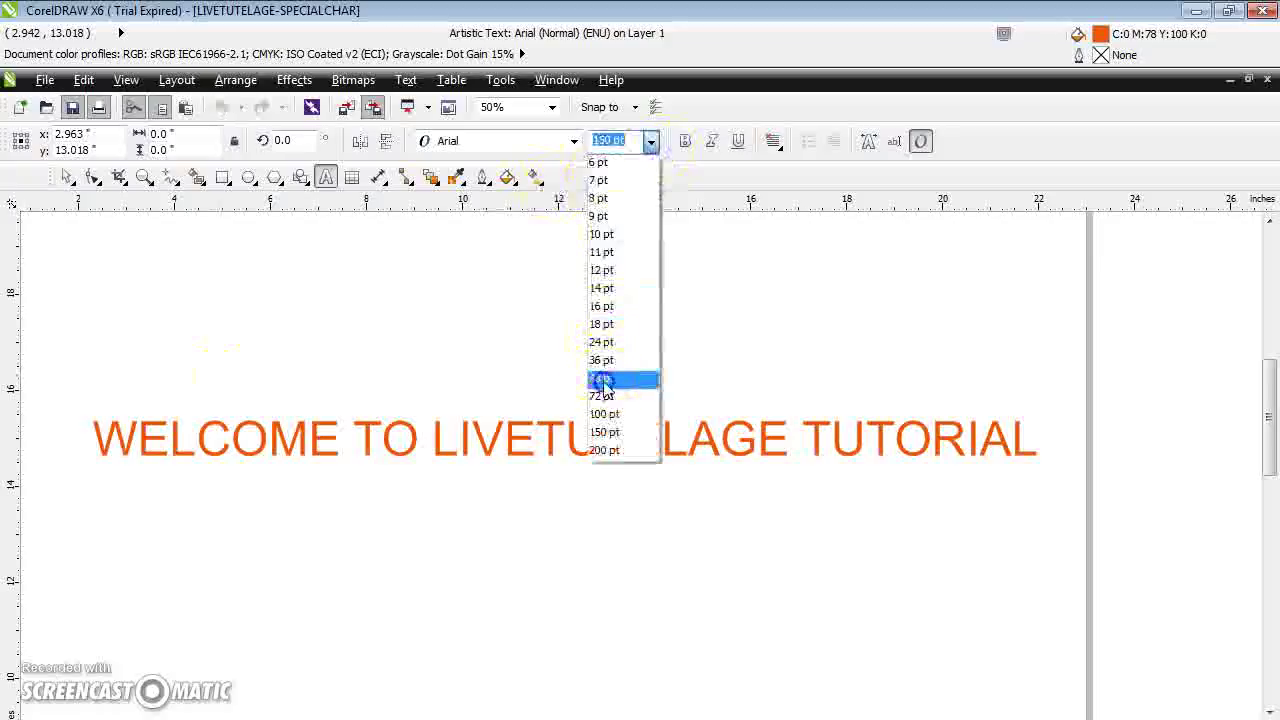
{"action": "left_click", "coordinate": [612, 377]}
{"action": "left_click", "coordinate": [124, 518]}
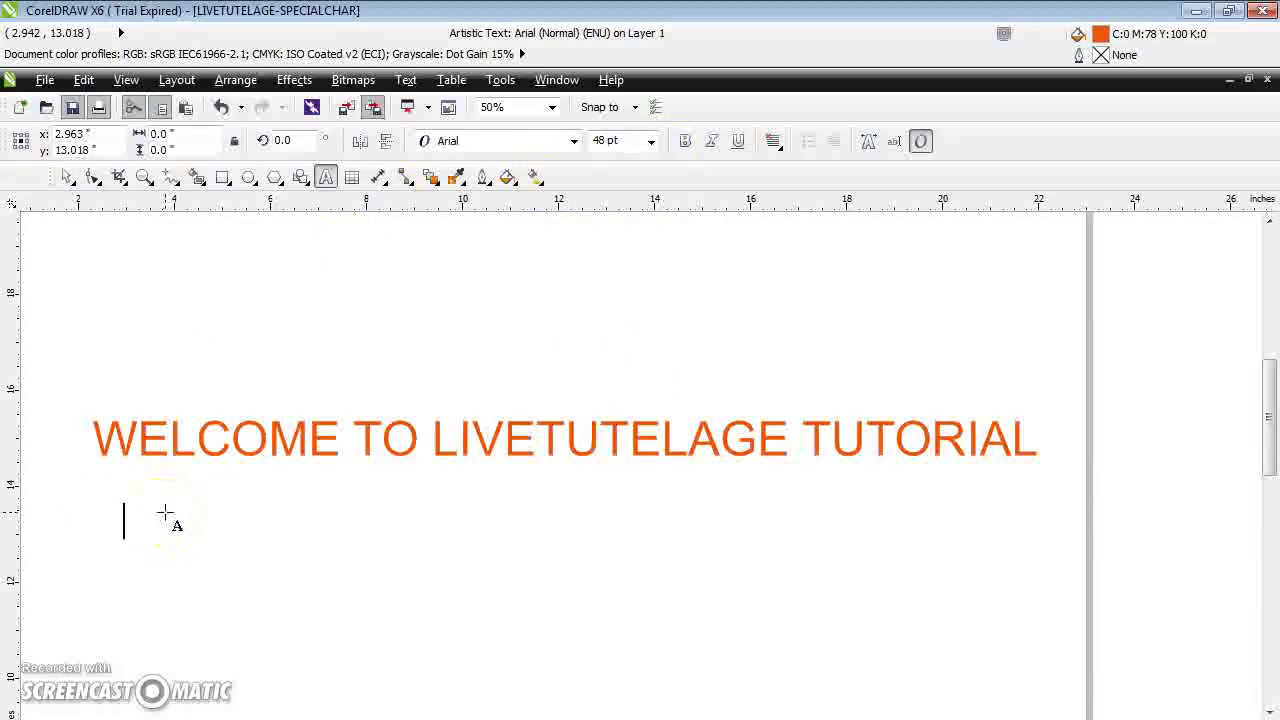
{"action": "type", "text": "FOE R M"}
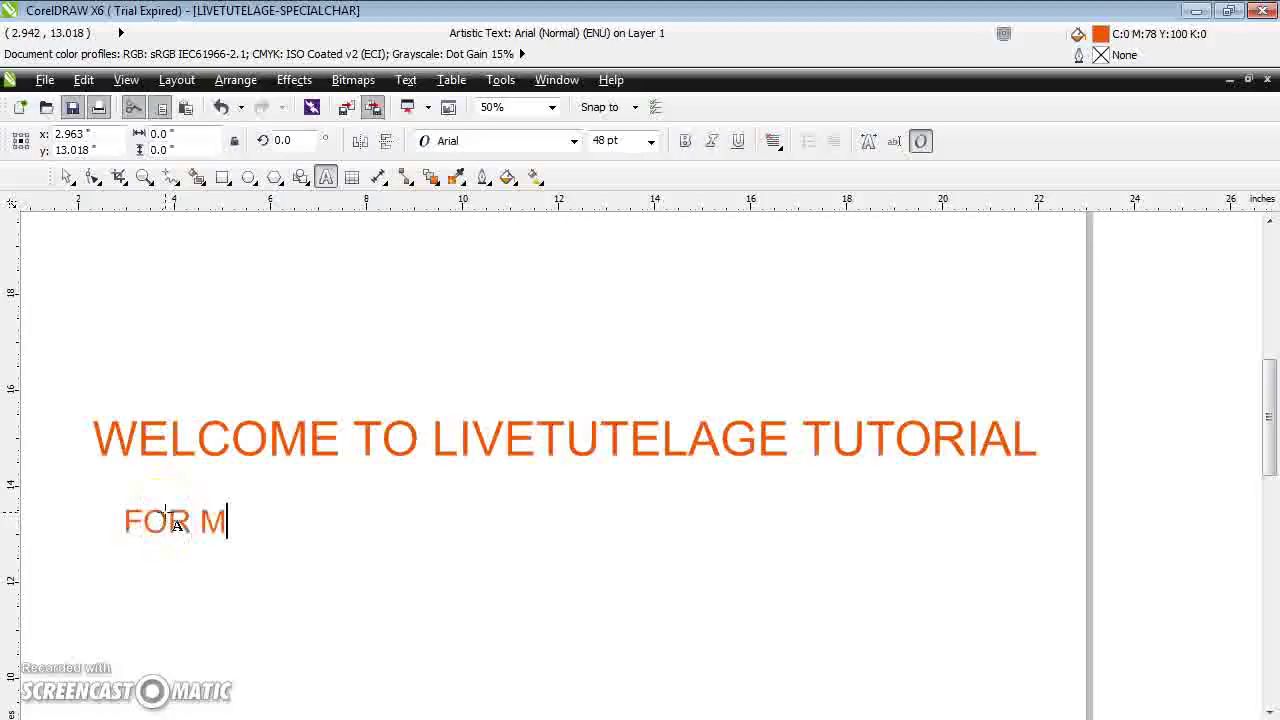
{"action": "type", "text": "OR"}
{"action": "left_click", "coordinate": [165, 513]}
{"action": "type", "text": "E"}
{"action": "key", "text": "BackSpace"}
{"action": "key", "text": "BackSpace"}
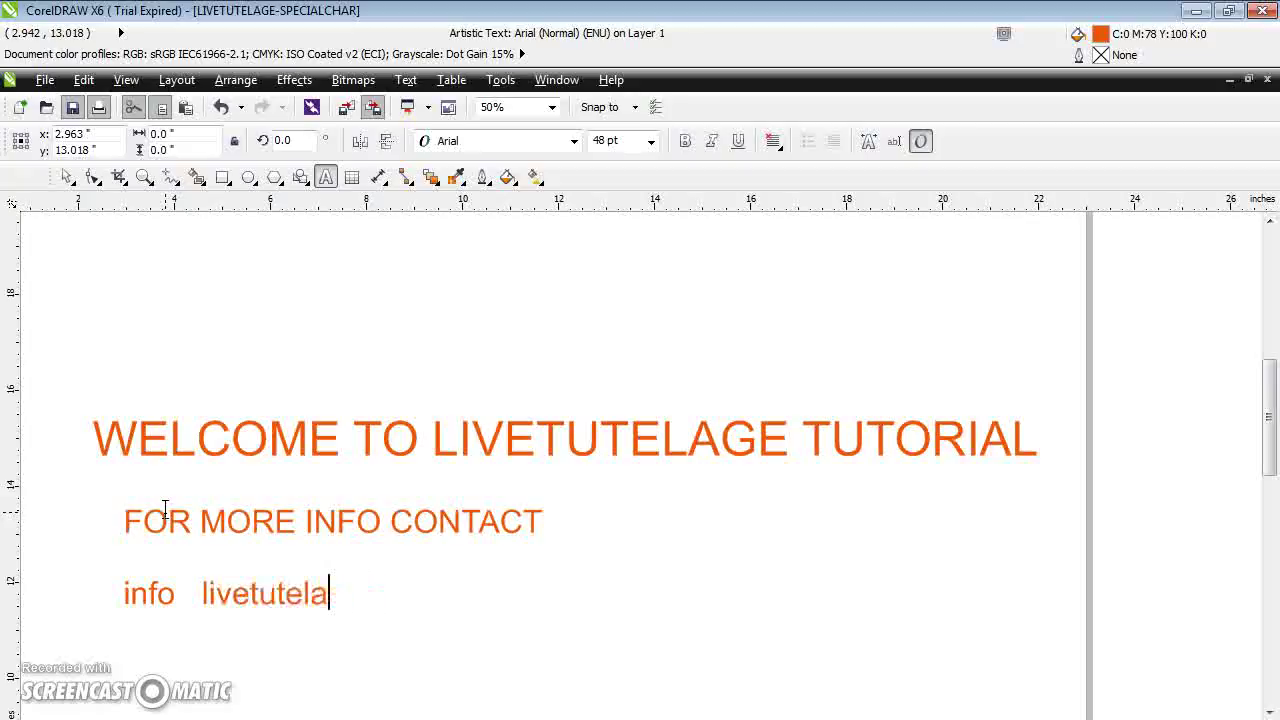
{"action": "left_click", "coordinate": [128, 568]}
{"action": "left_click", "coordinate": [180, 594]}
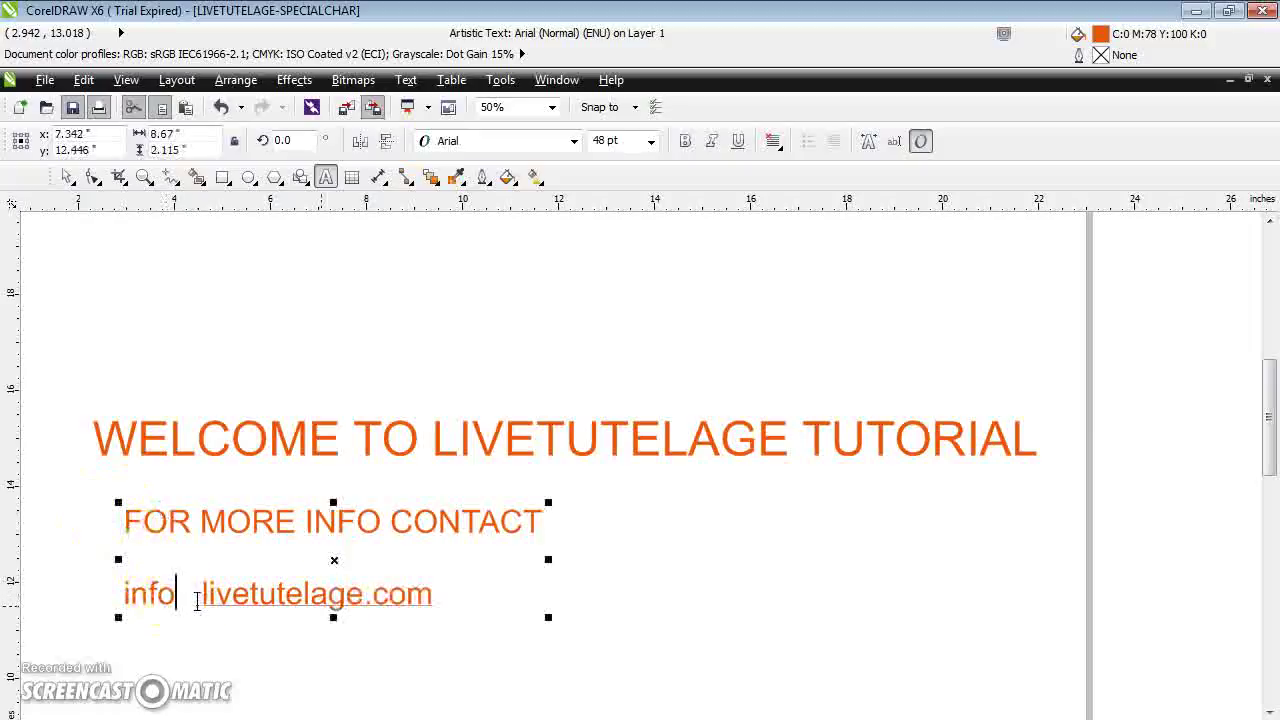
{"action": "left_click", "coordinate": [686, 543]}
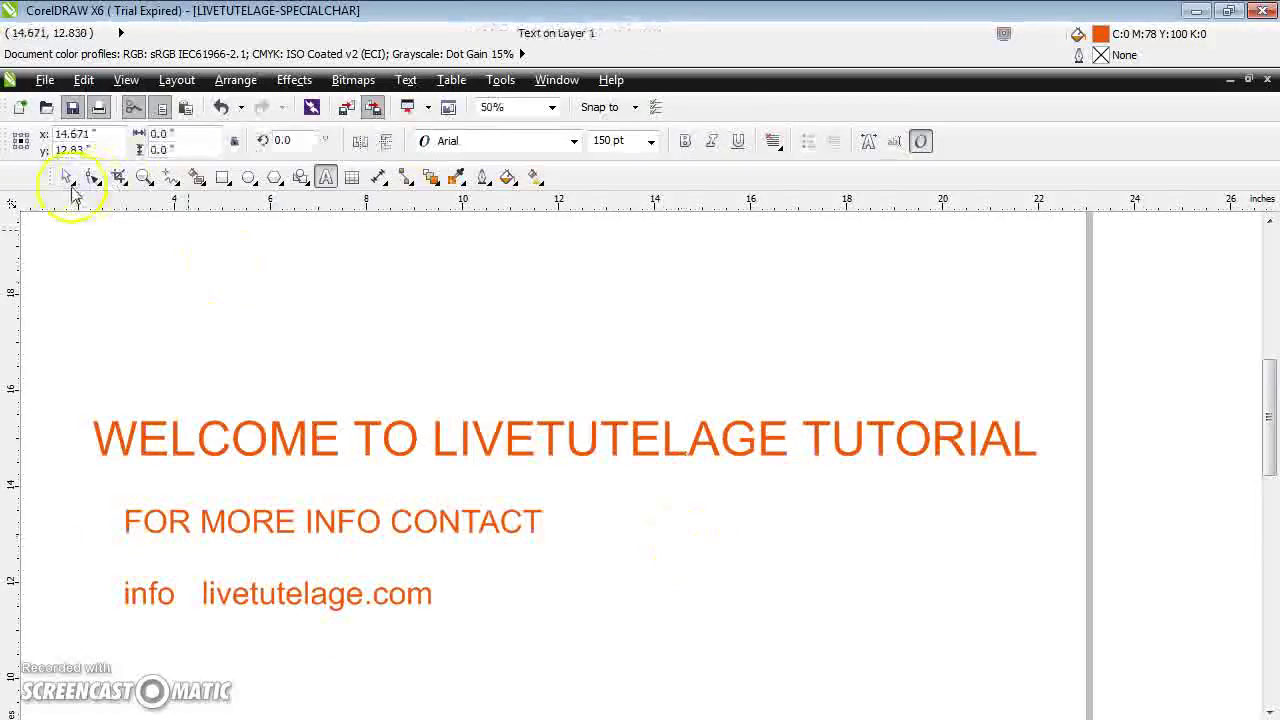
Put the caret right after info and open the Insert Character docker from the Text menu
{"action": "left_click", "coordinate": [193, 594]}
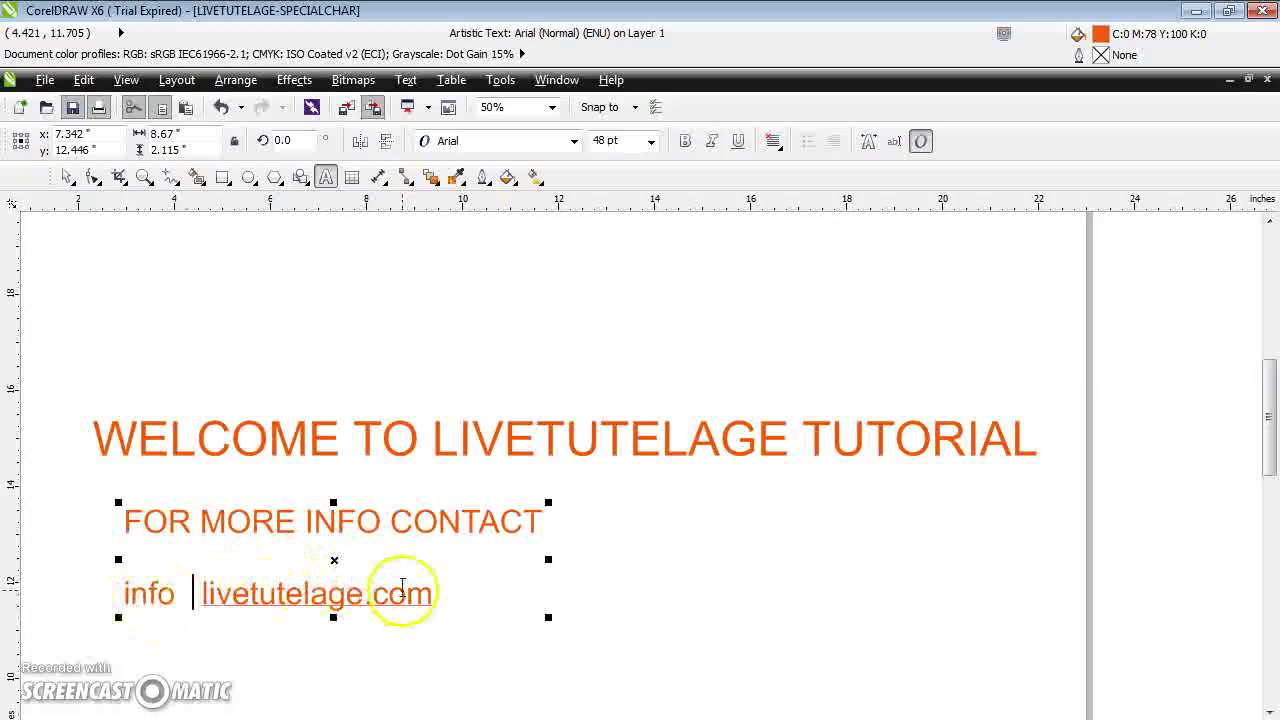
{"action": "left_click", "coordinate": [184, 594]}
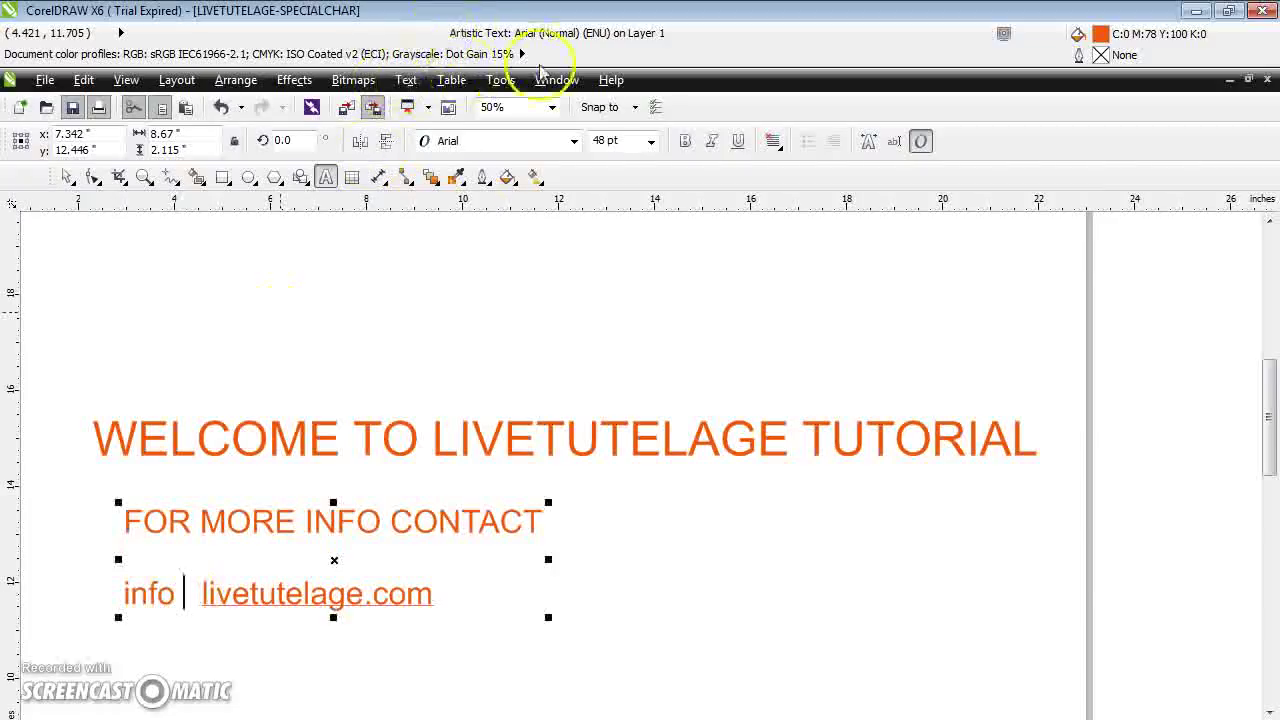
{"action": "left_click", "coordinate": [406, 80]}
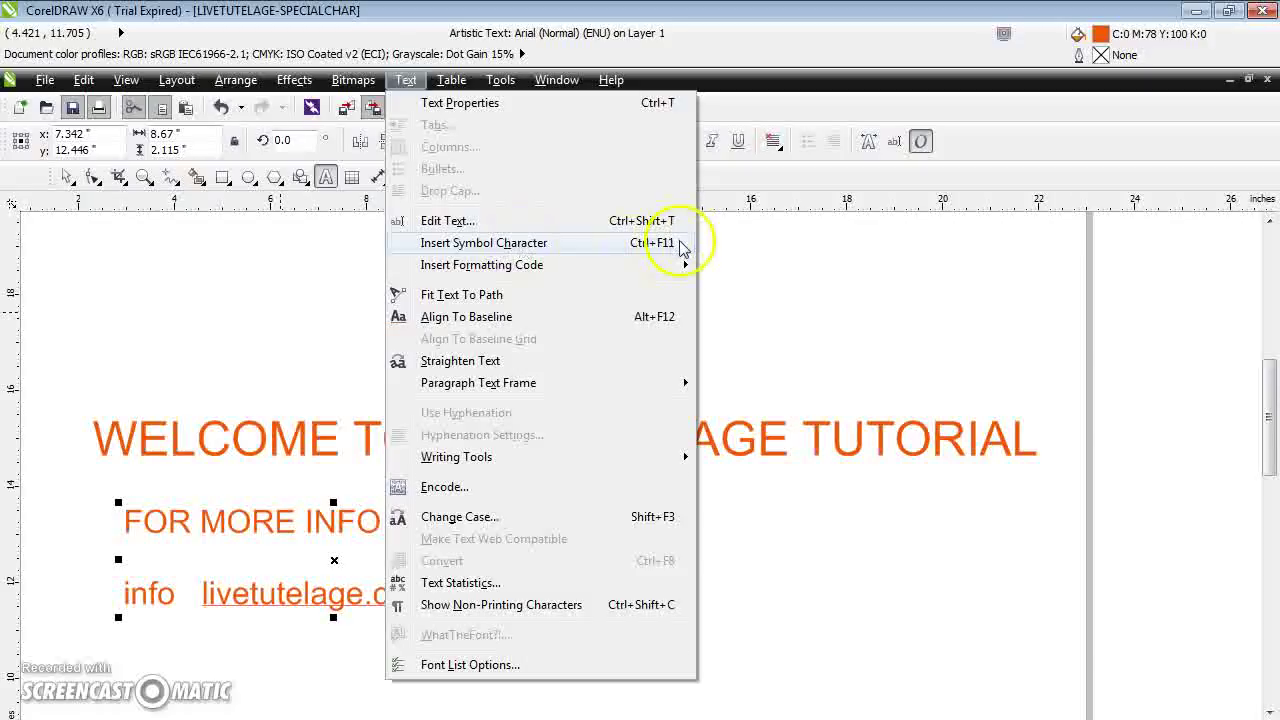
{"action": "left_click", "coordinate": [601, 246]}
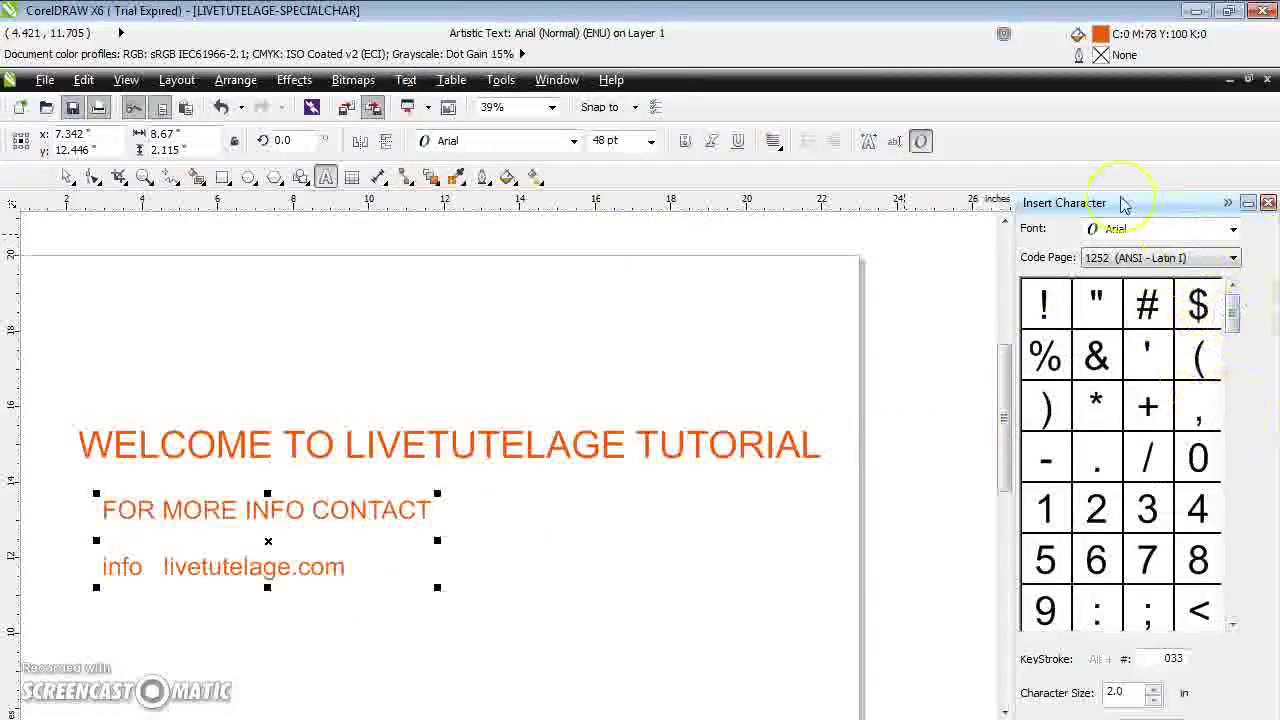
{"action": "left_click", "coordinate": [1233, 295]}
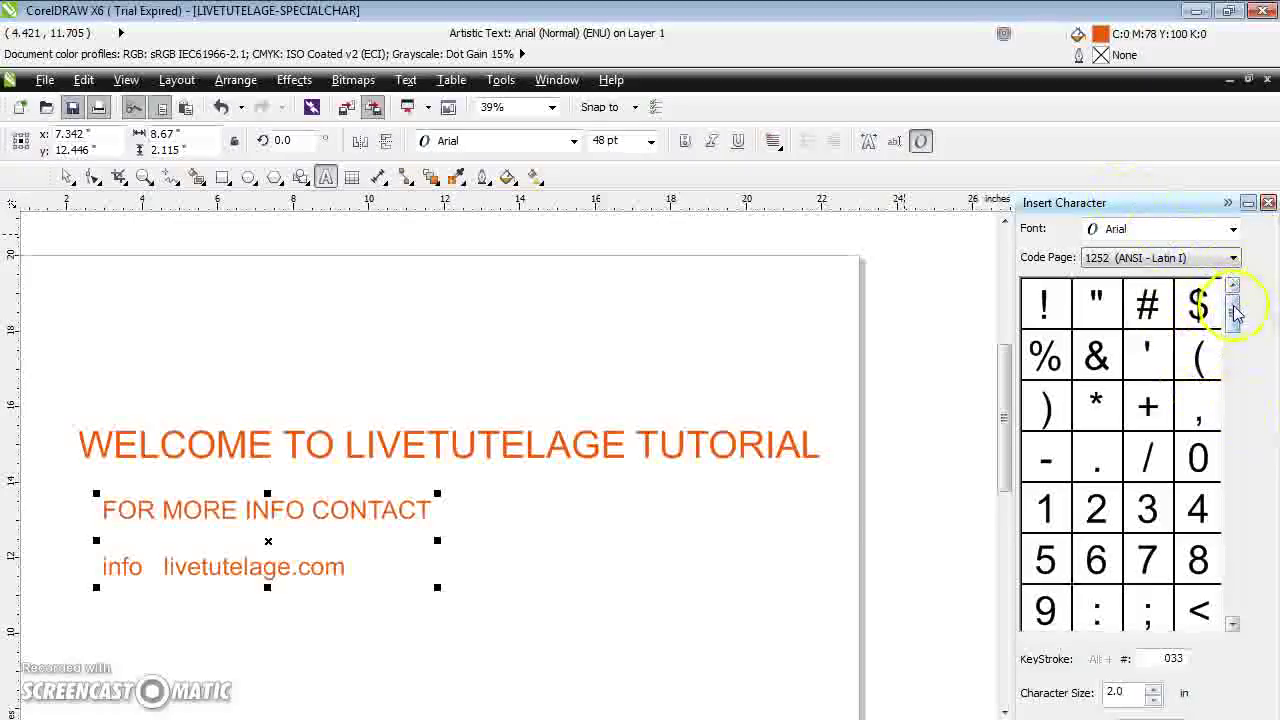
{"action": "left_click_drag", "start_coordinate": [1233, 311], "coordinate": [1248, 285]}
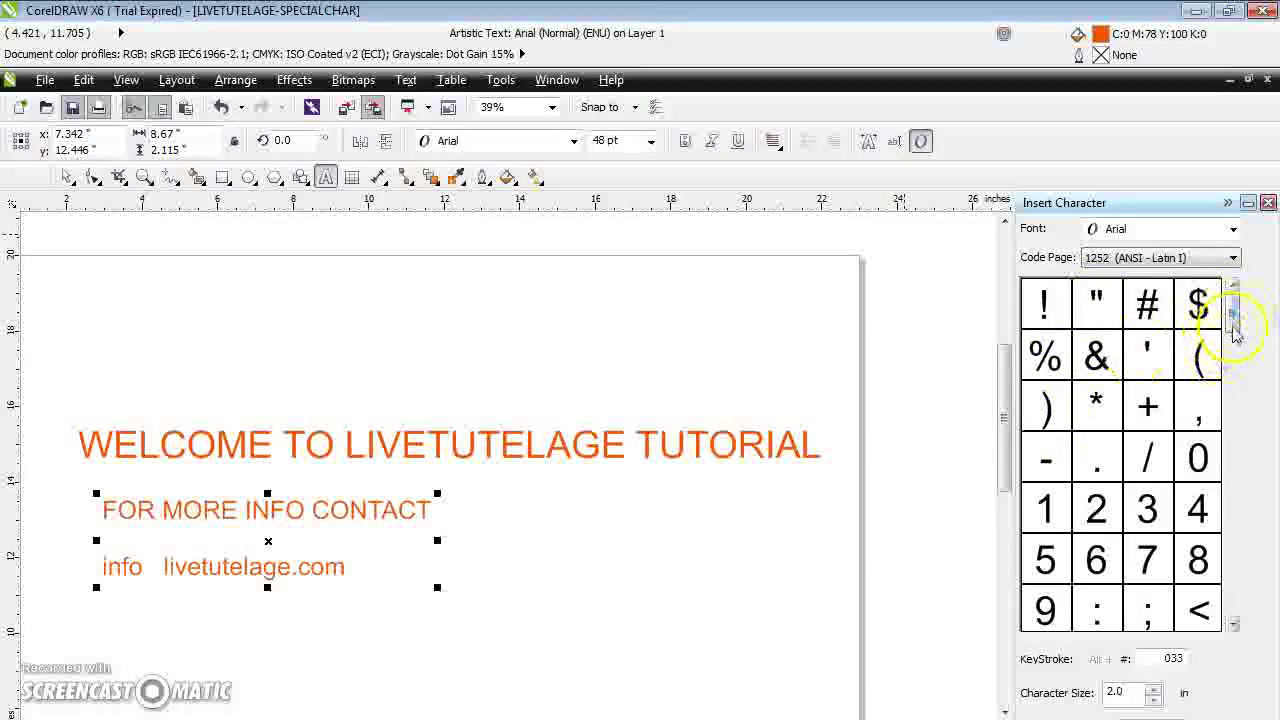
{"action": "left_click_drag", "start_coordinate": [1234, 323], "coordinate": [1238, 362]}
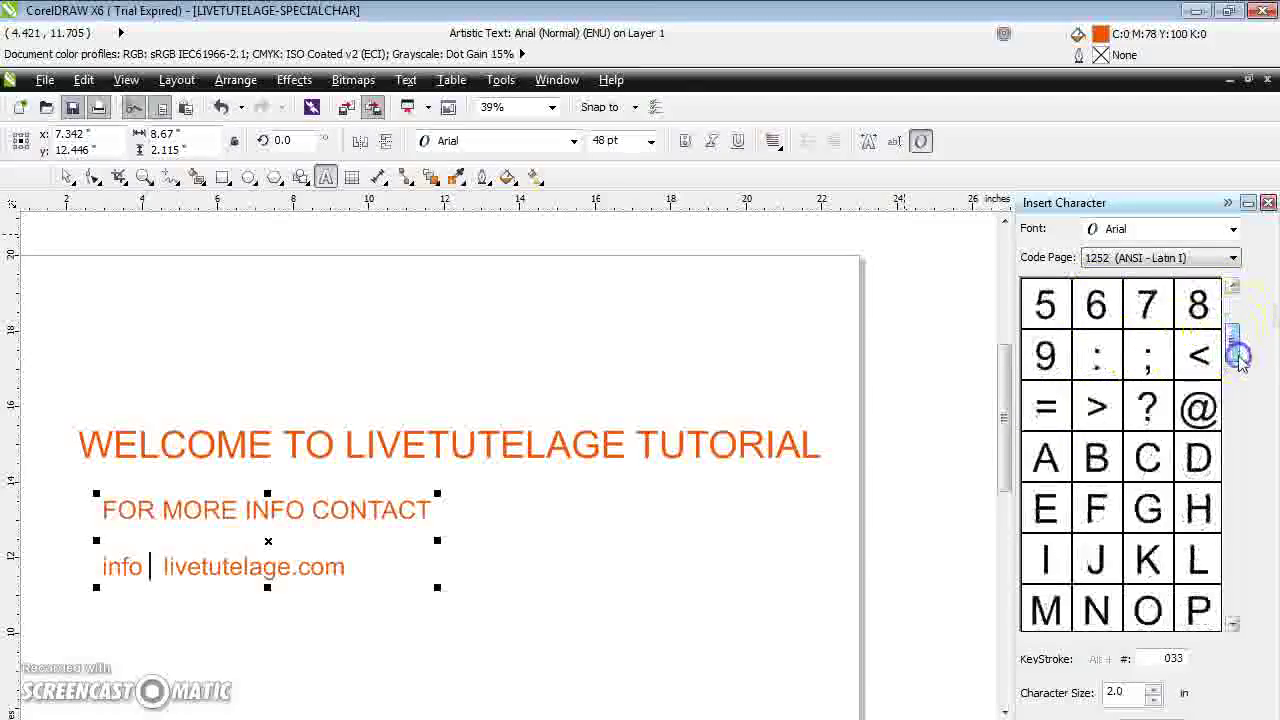
{"action": "left_click", "coordinate": [1203, 424]}
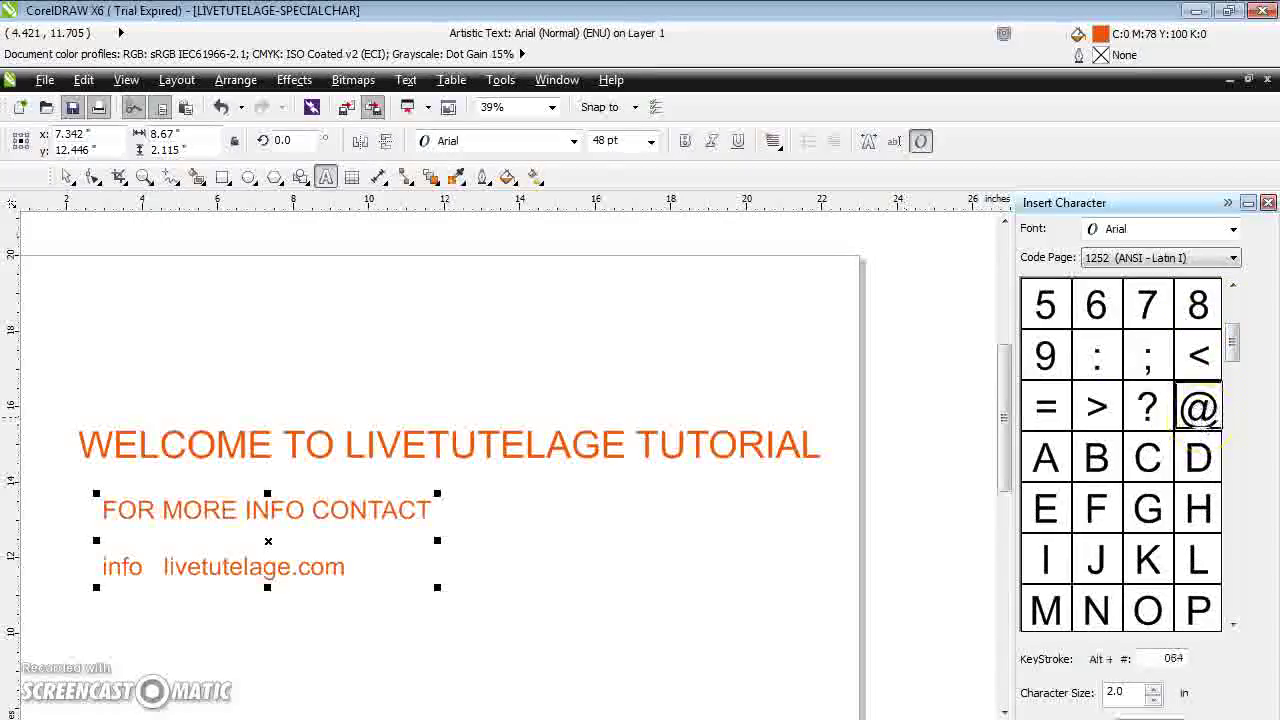
{"action": "double_click", "coordinate": [1200, 410]}
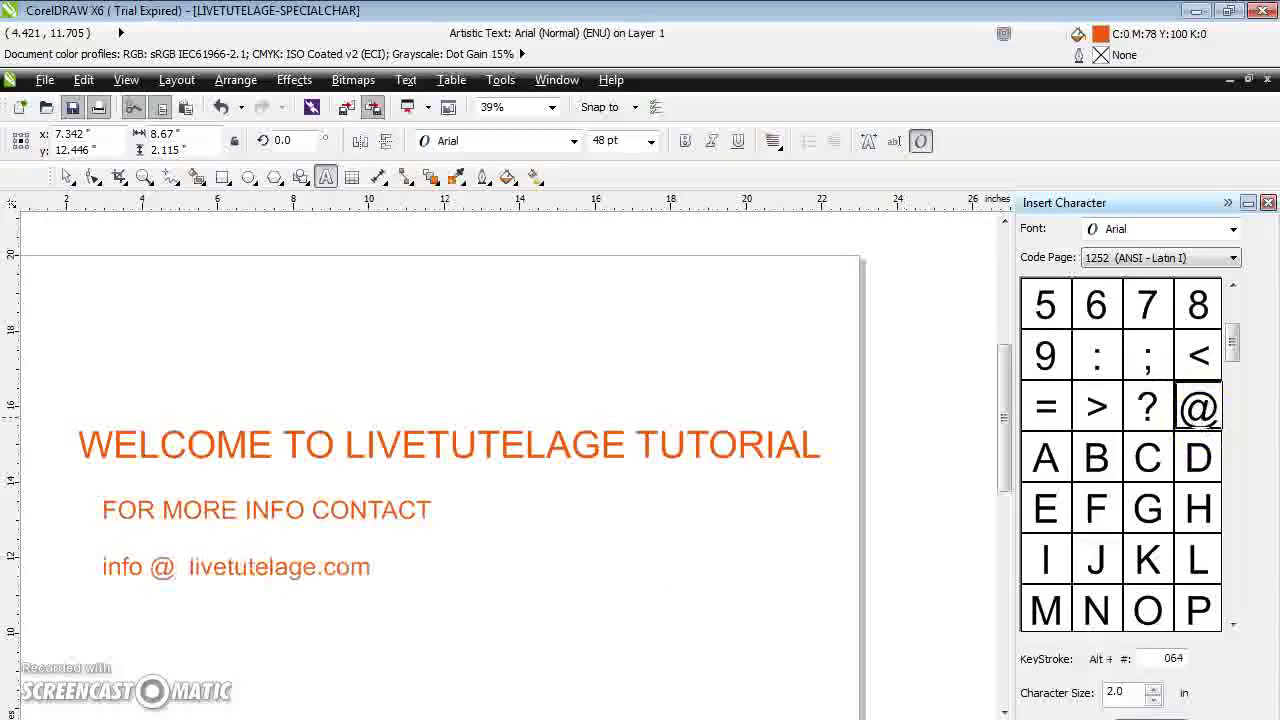
{"action": "left_click", "coordinate": [173, 575]}
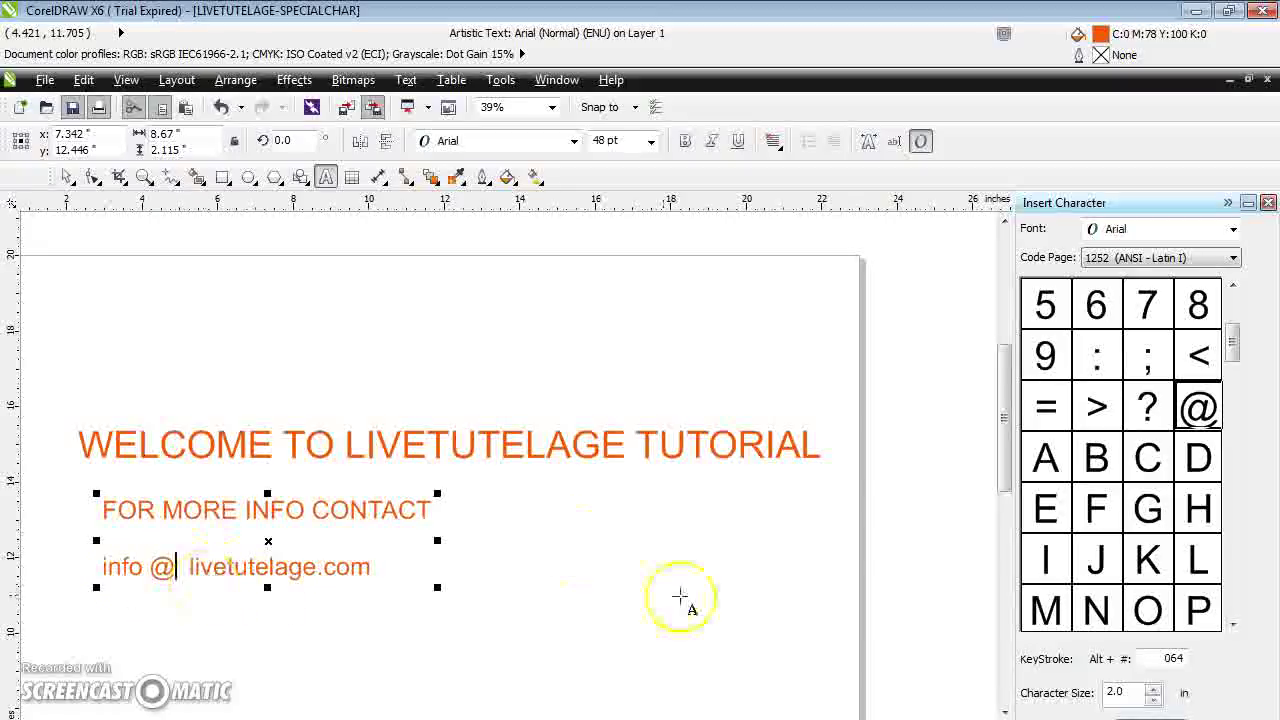
{"action": "left_click", "coordinate": [680, 596]}
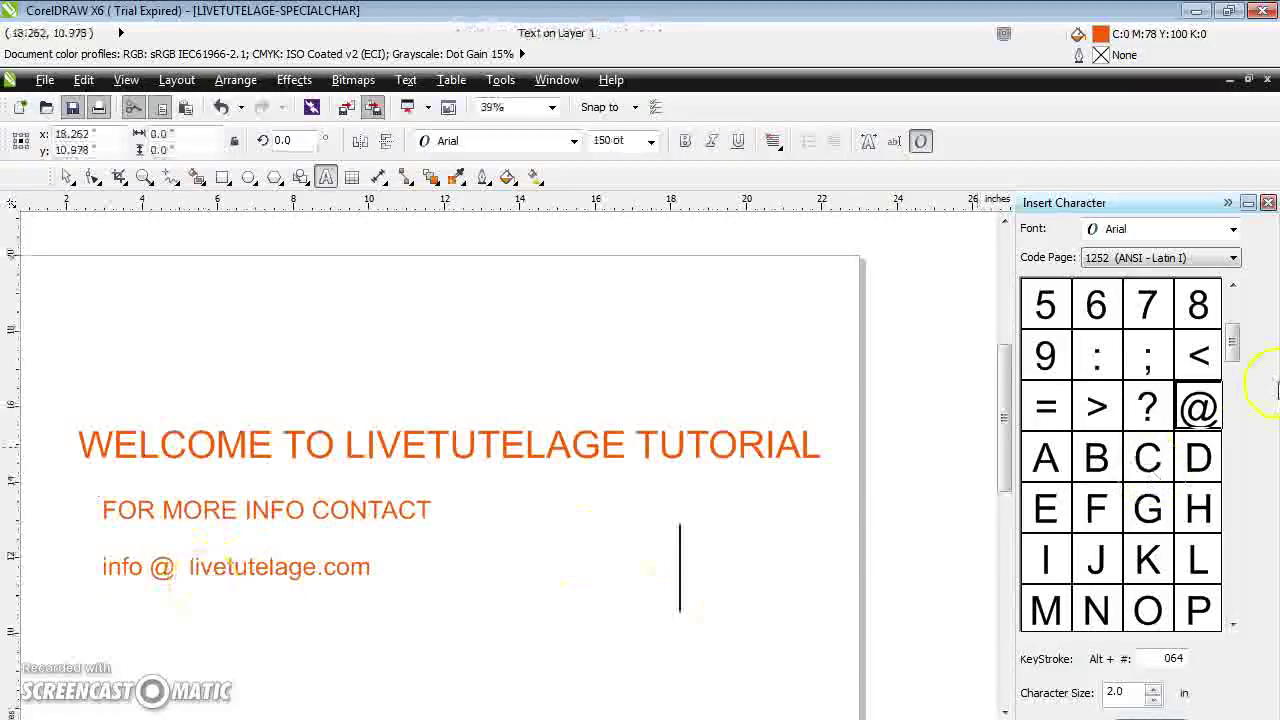
{"action": "left_click", "coordinate": [1005, 468]}
Type a b c on a new line below the contact text
{"action": "left_click_drag", "start_coordinate": [1005, 468], "coordinate": [1046, 534]}
{"action": "left_click", "coordinate": [133, 391]}
{"action": "type", "text": "a "}
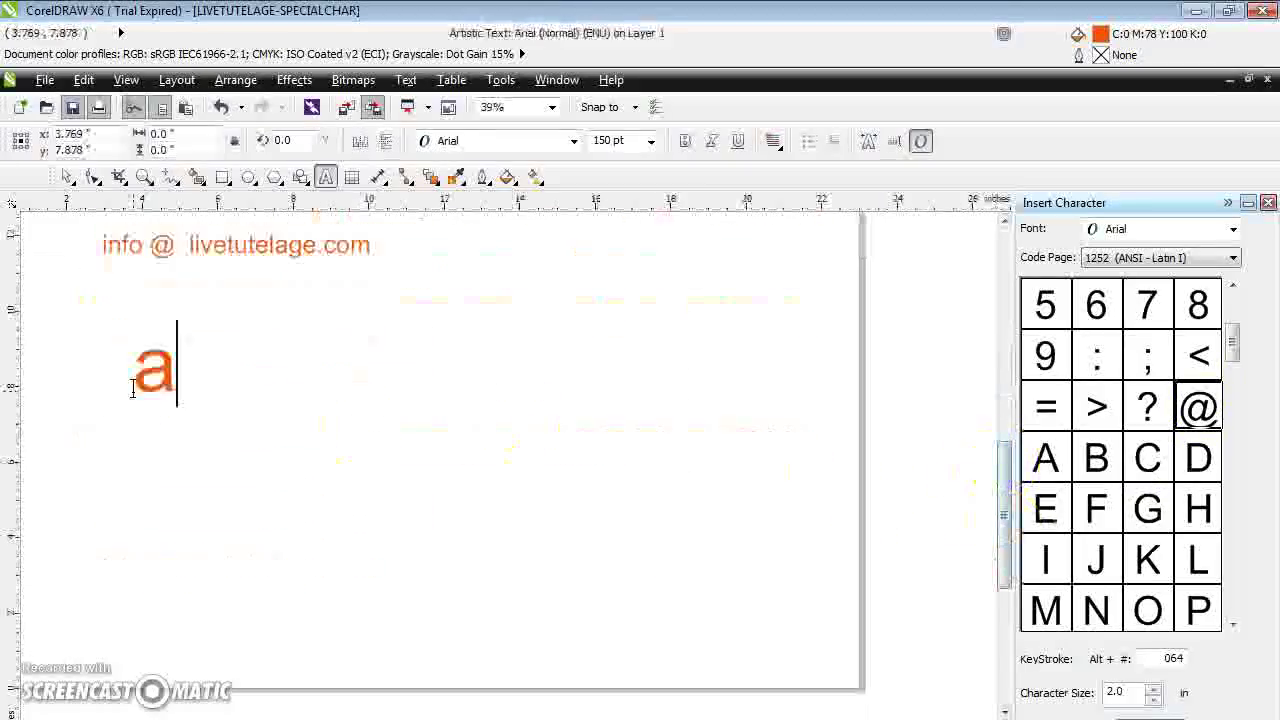
{"action": "type", "text": "   b"}
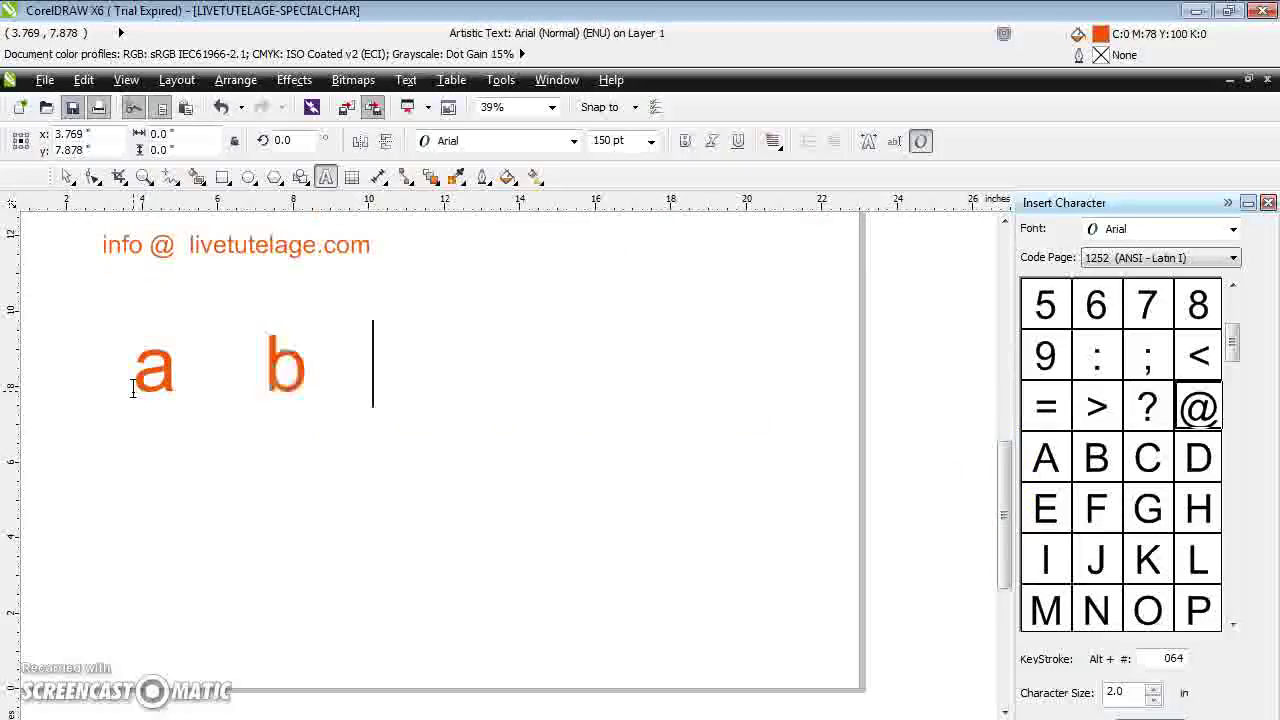
{"action": "type", "text": "     c"}
Insert > after a and < between b and c from the Insert Character docker
{"action": "left_click", "coordinate": [195, 378]}
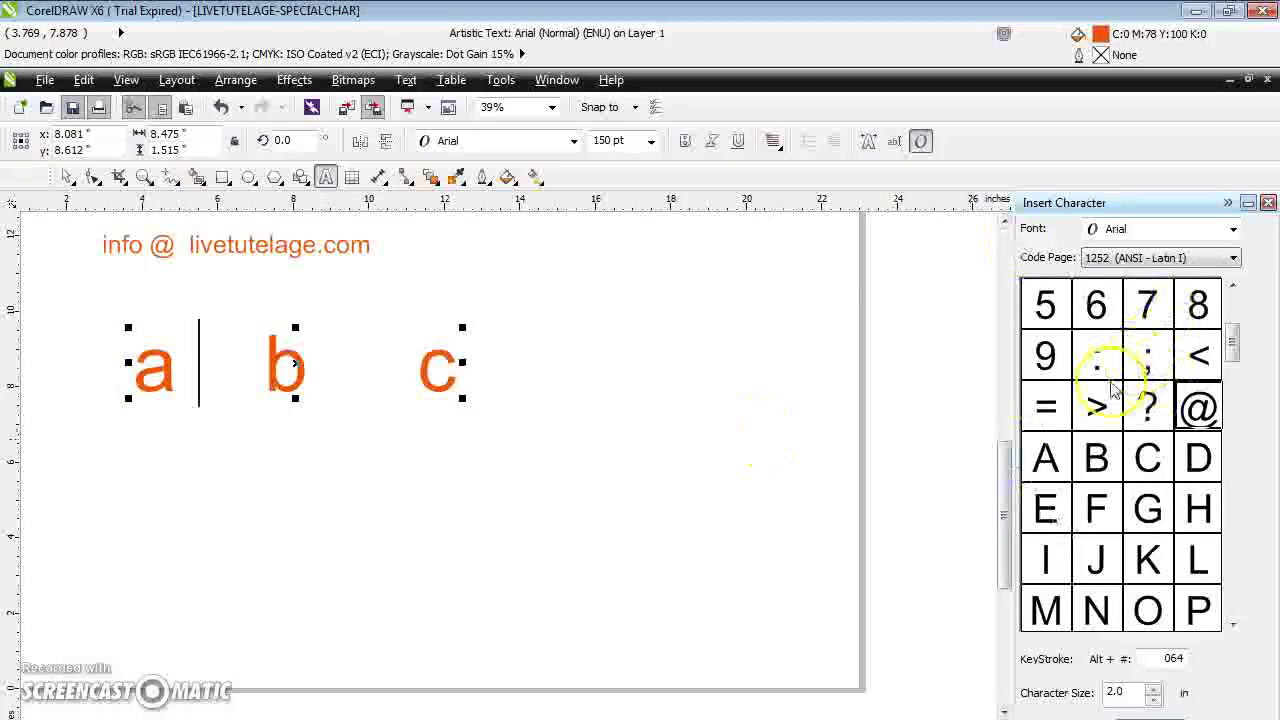
{"action": "left_click", "coordinate": [1096, 412]}
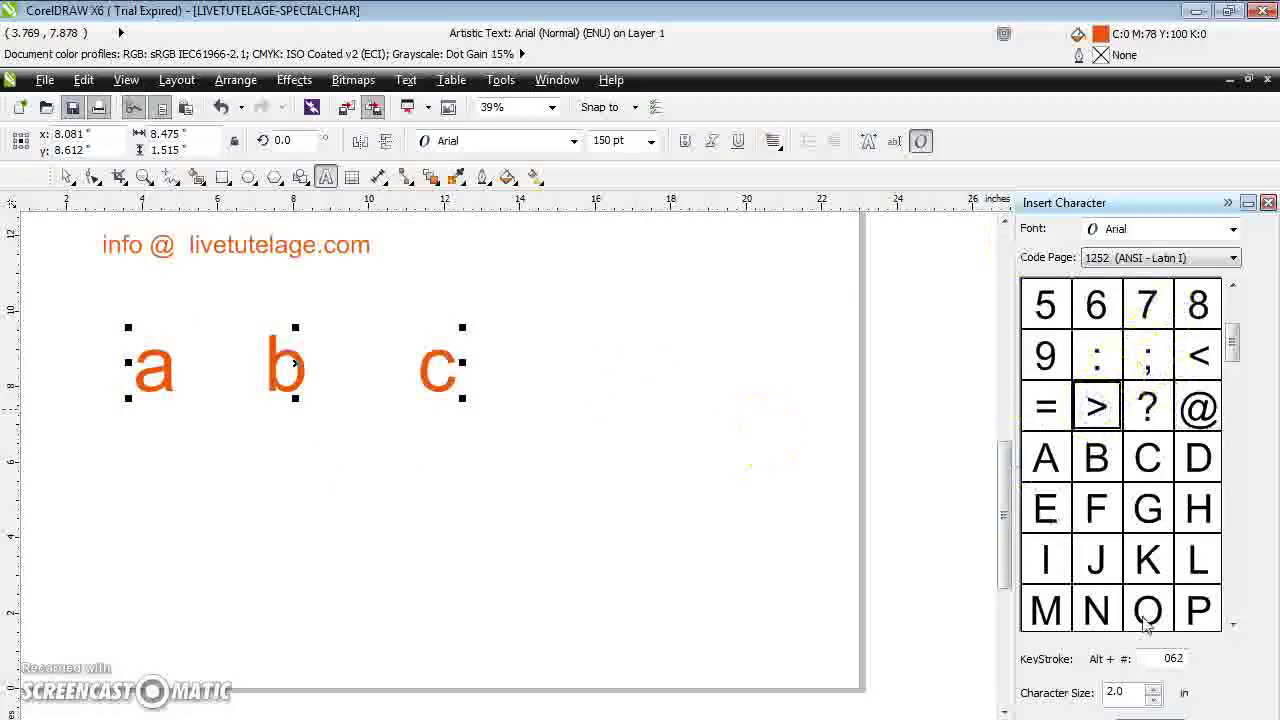
{"action": "left_click", "coordinate": [1148, 714]}
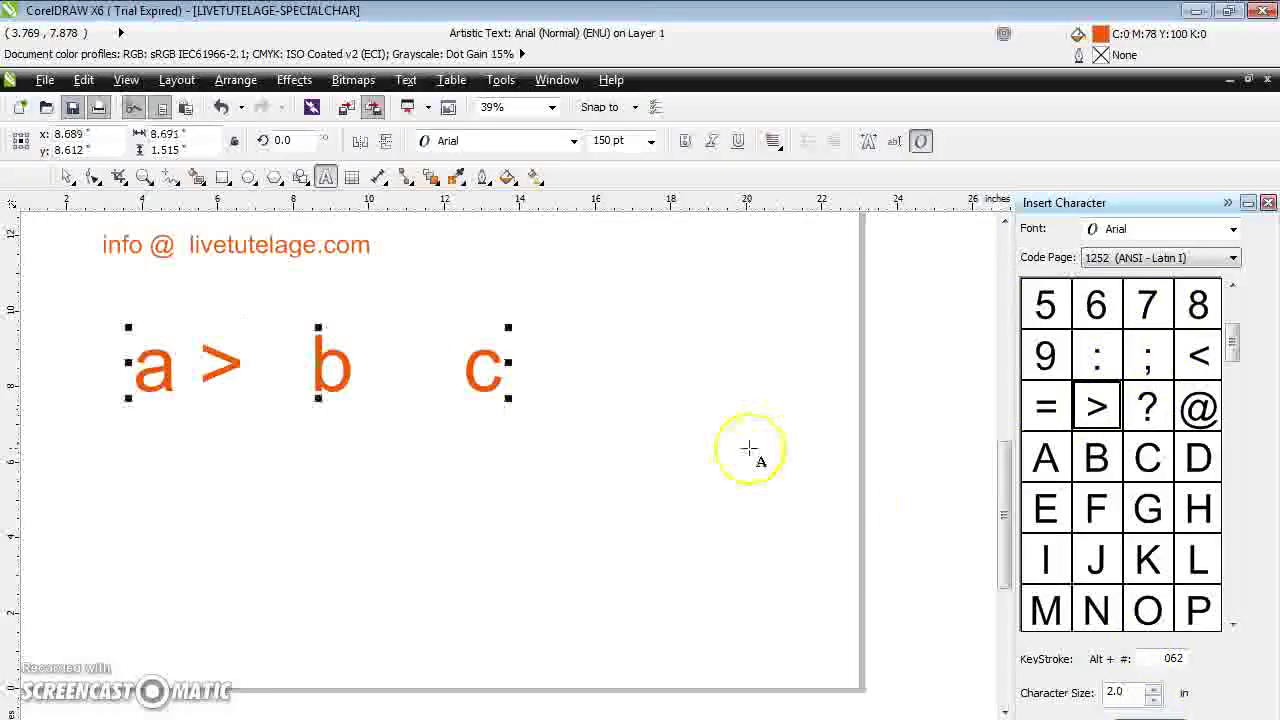
{"action": "left_click", "coordinate": [440, 366]}
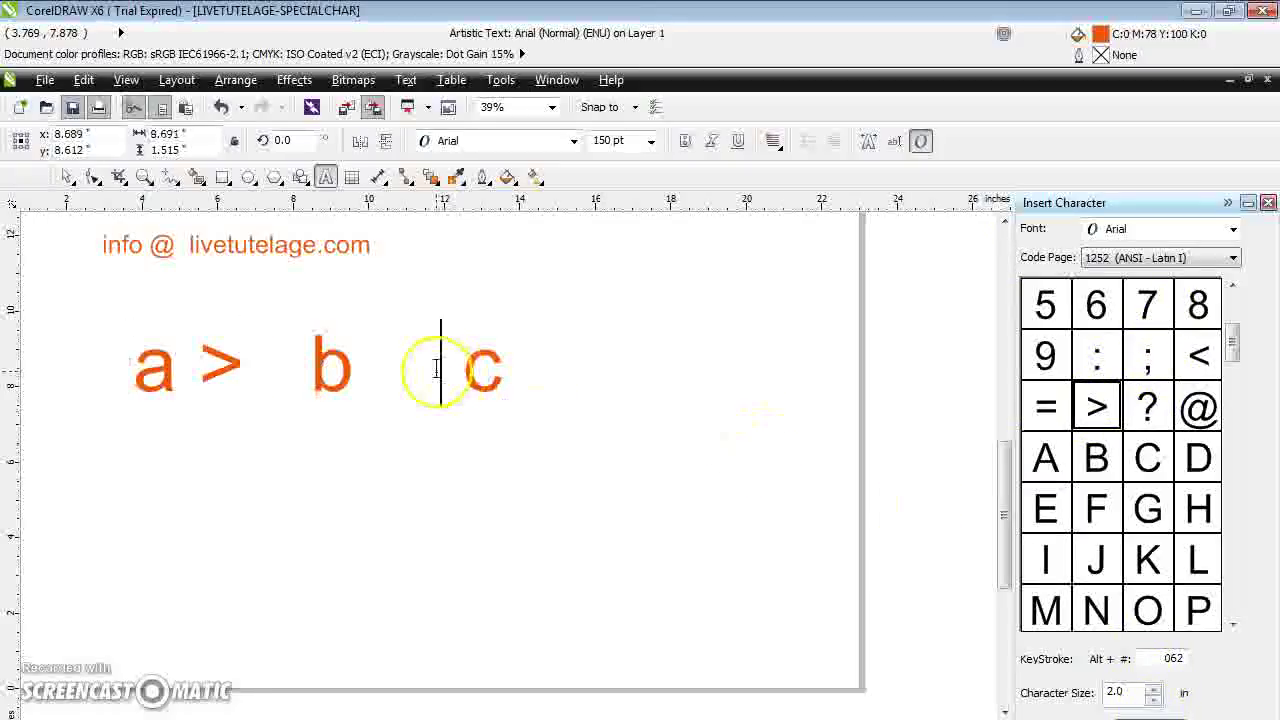
{"action": "left_click", "coordinate": [1199, 356]}
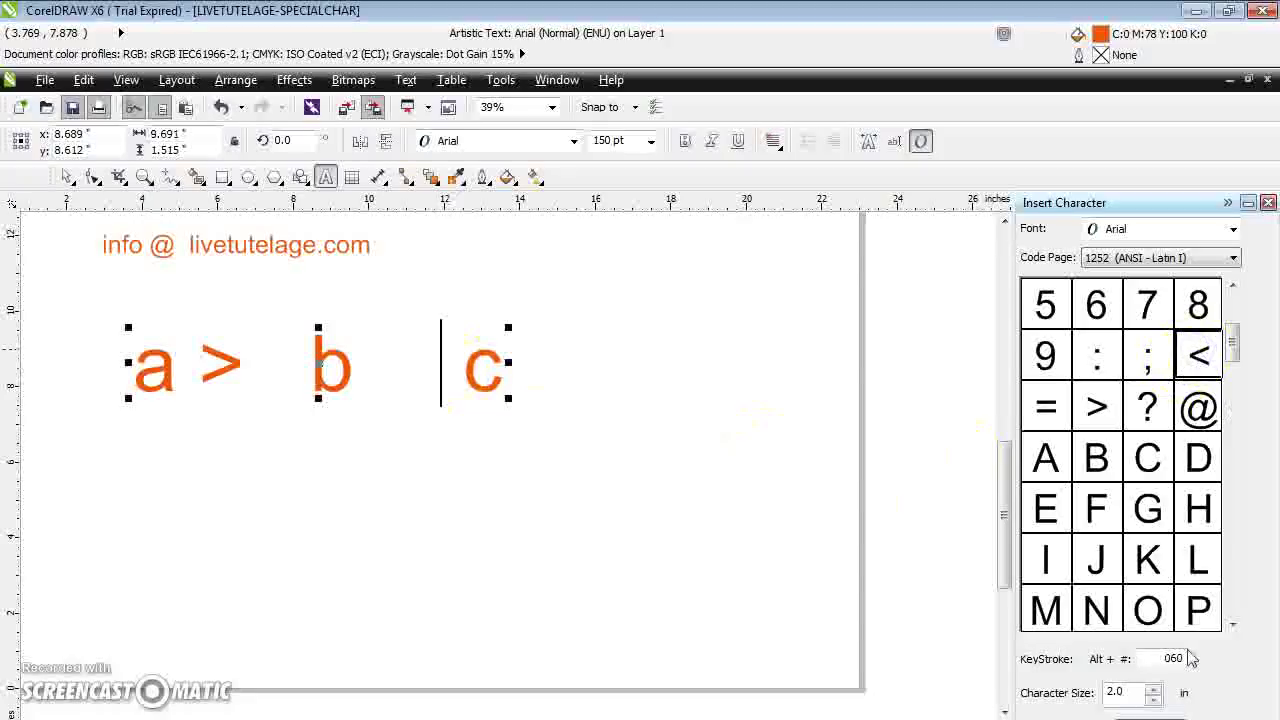
{"action": "type", "text": "<"}
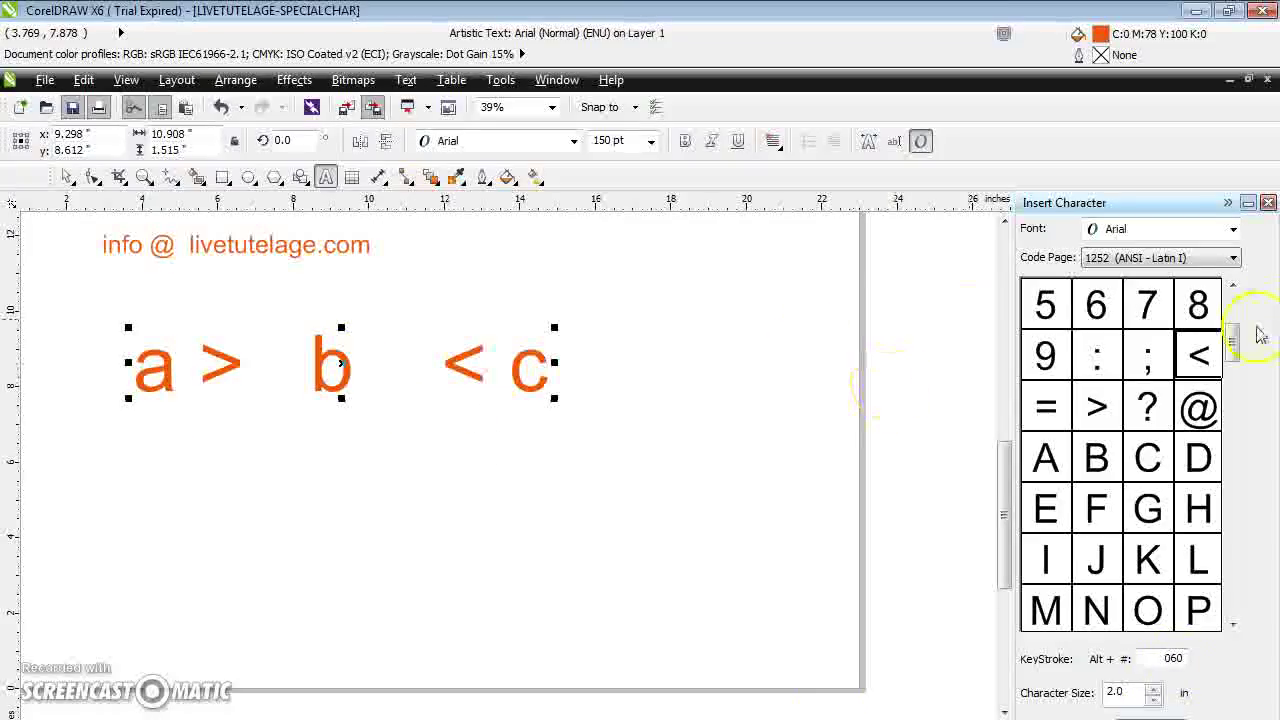
{"action": "left_click_drag", "start_coordinate": [1234, 338], "coordinate": [1236, 318]}
{"action": "left_click", "coordinate": [268, 570]}
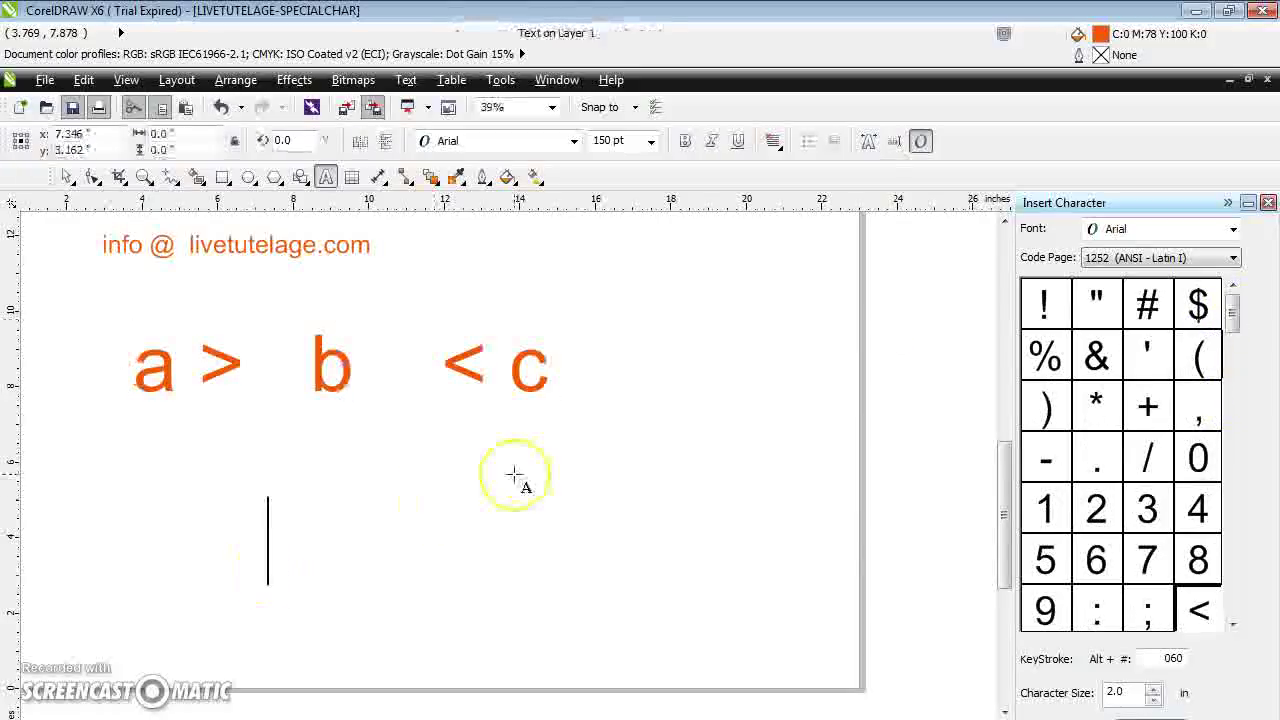
Type FEES : 100 and append a $ from the Insert Character docker
{"action": "type", "text": "FEES"}
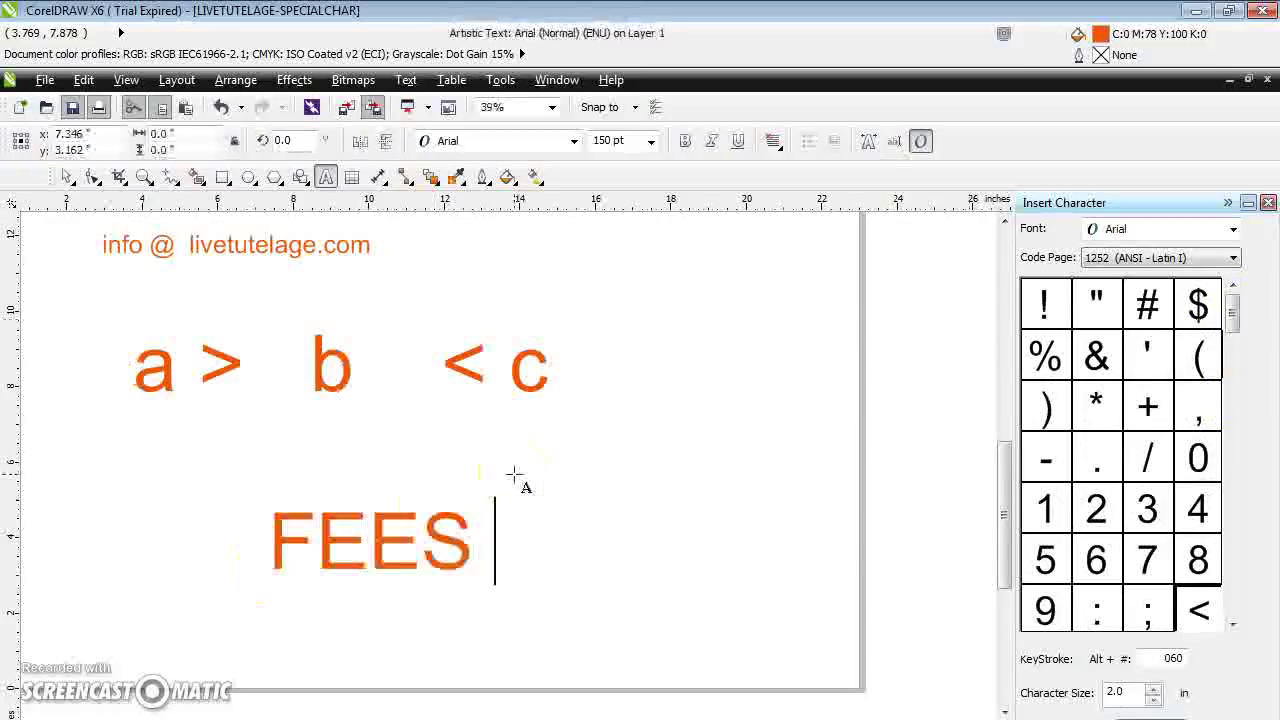
{"action": "type", "text": " : 100"}
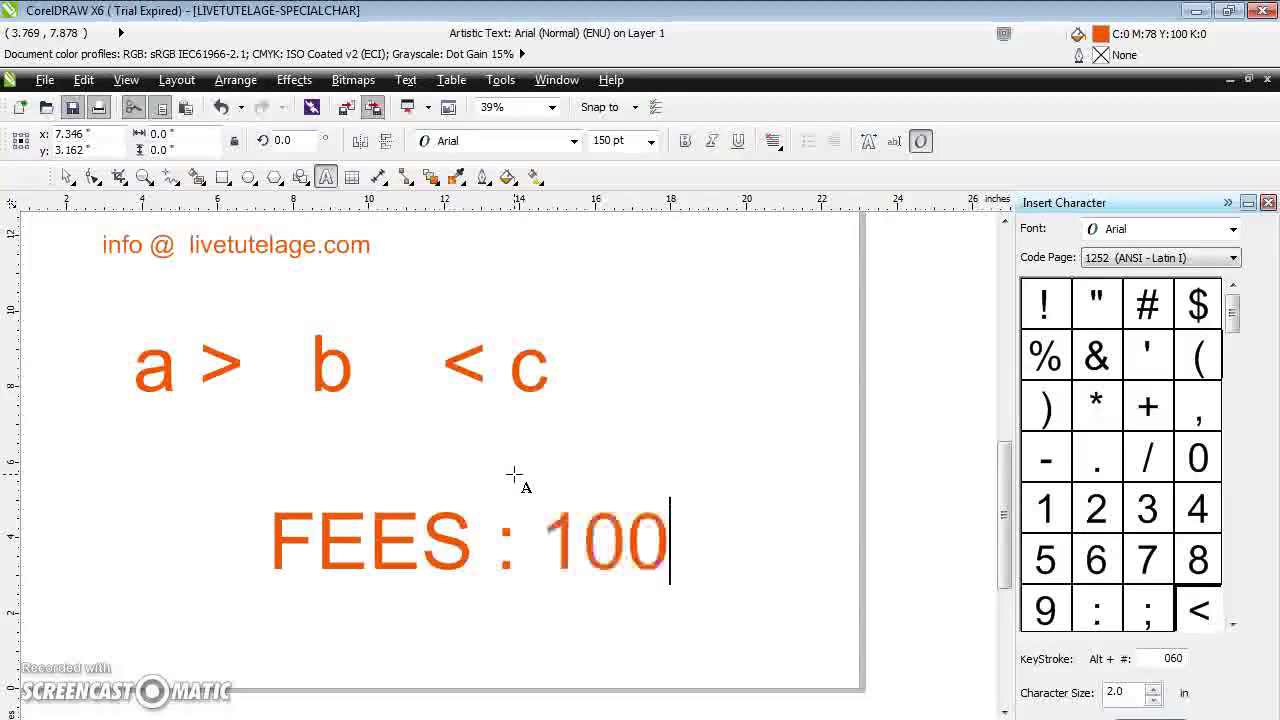
{"action": "left_click", "coordinate": [1268, 435]}
{"action": "left_click", "coordinate": [1199, 304]}
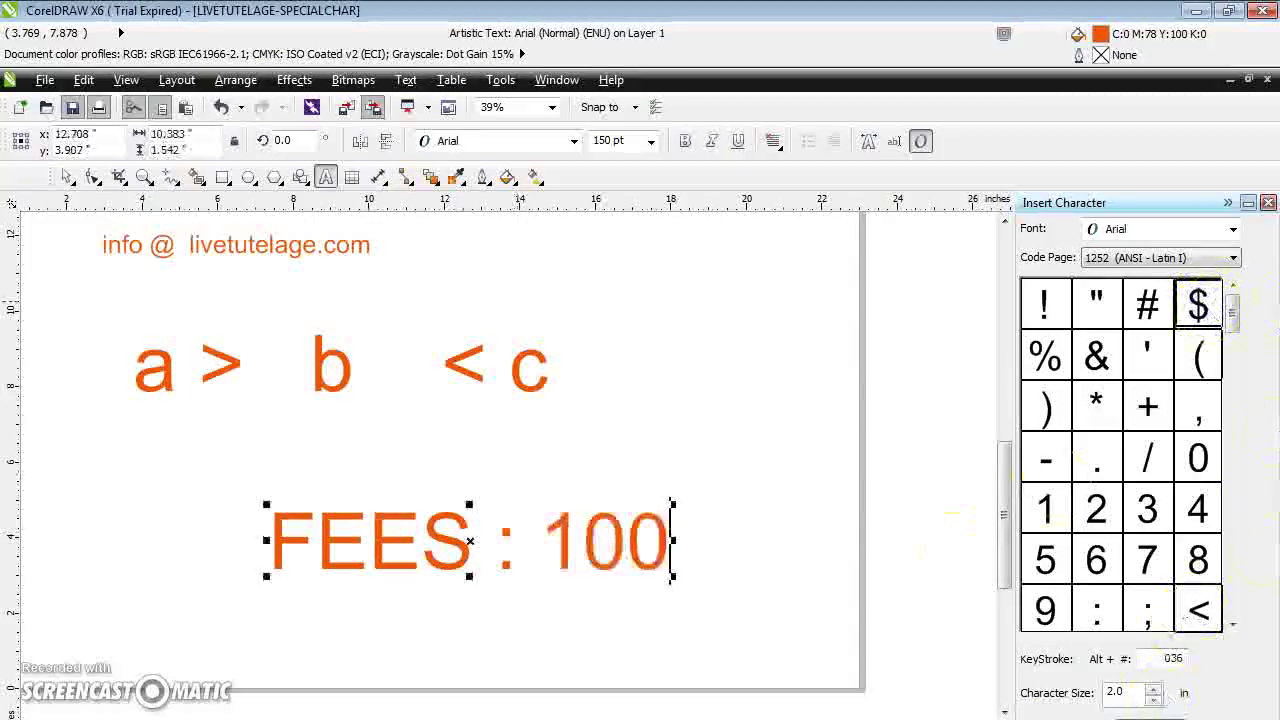
{"action": "type", "text": "$"}
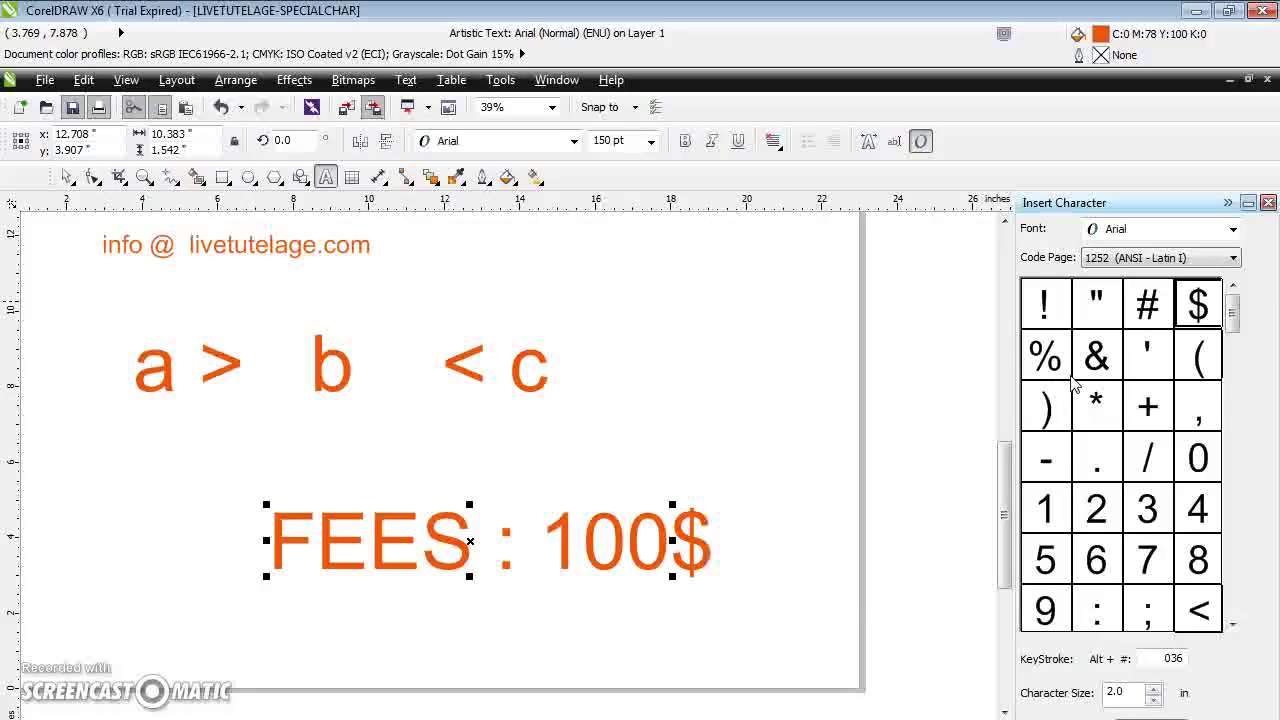
{"action": "left_click", "coordinate": [751, 544]}
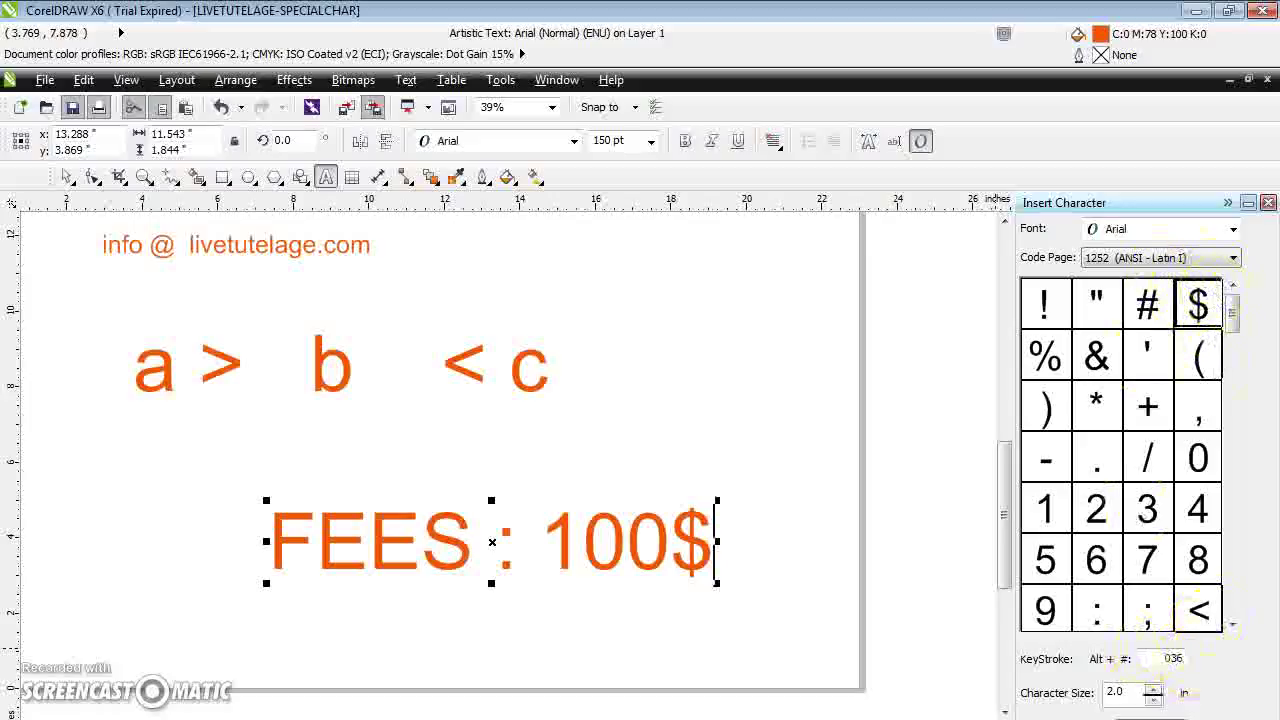
{"action": "left_click", "coordinate": [1155, 689]}
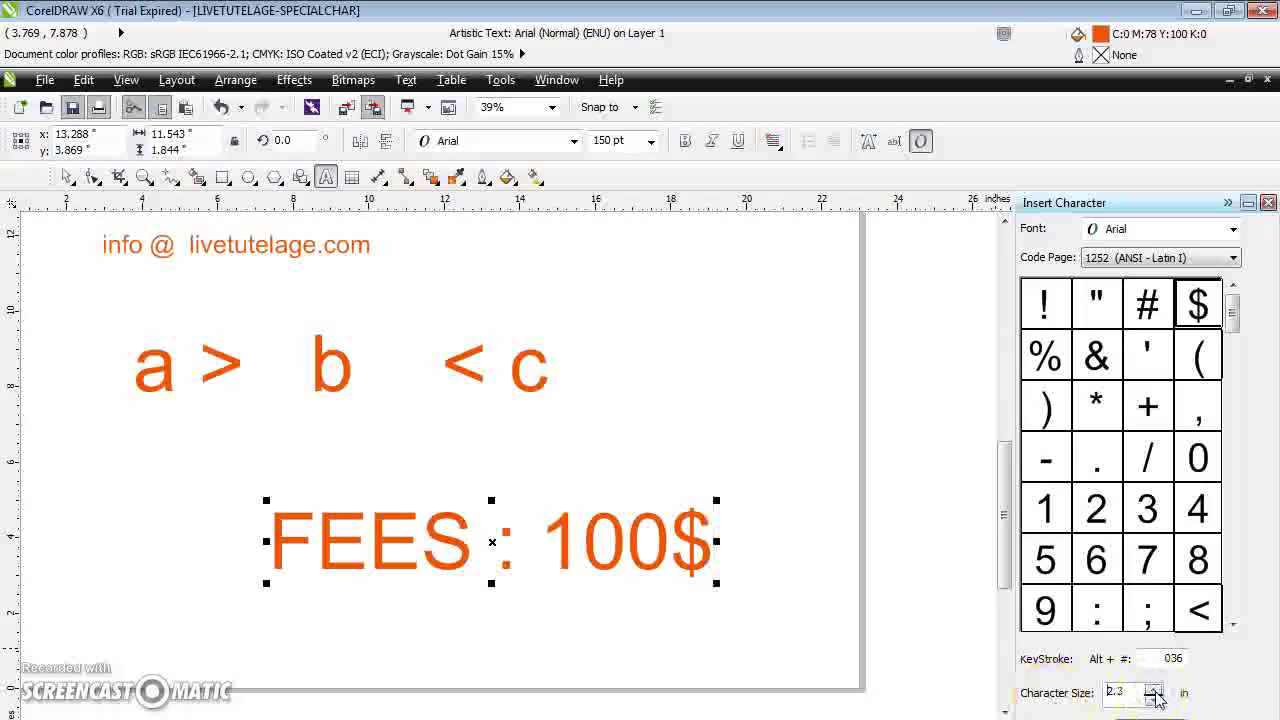
Set Character Size to 3.5 and insert a second $, giving FEES : 100$$
{"action": "left_click", "coordinate": [1155, 690]}
{"action": "type", "text": "$"}
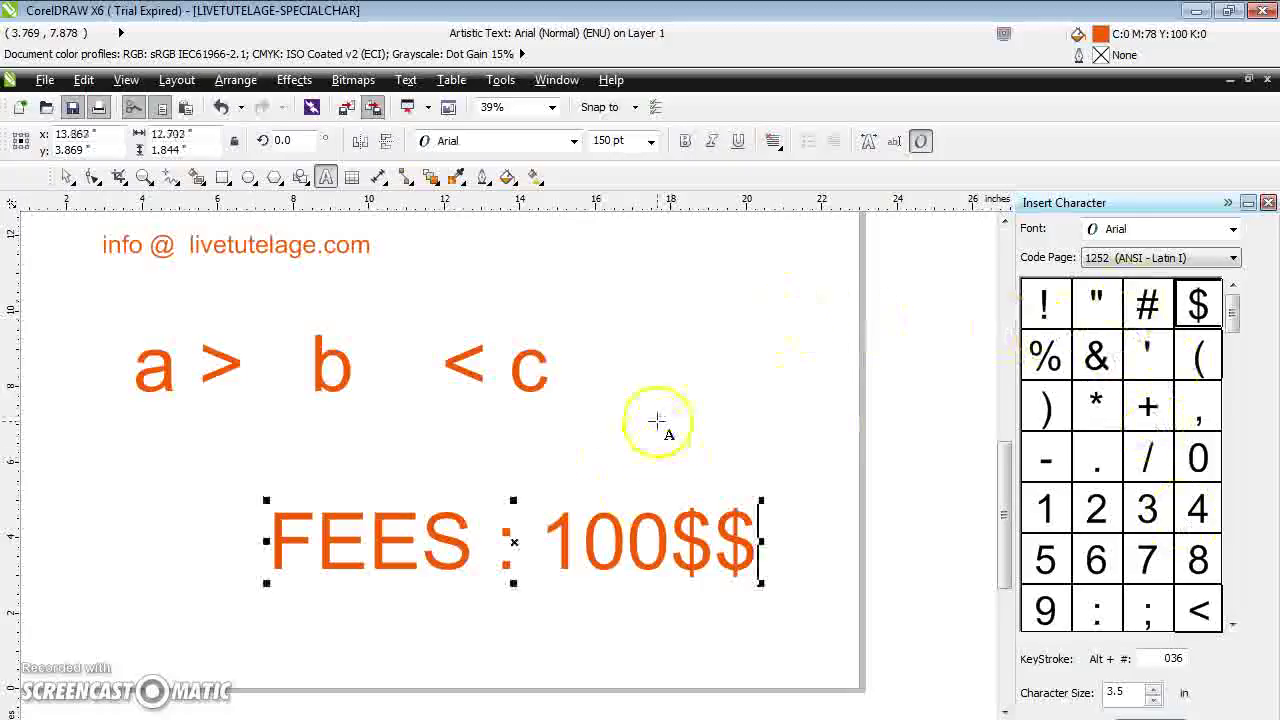
{"action": "left_click_drag", "start_coordinate": [1237, 314], "coordinate": [1234, 409]}
Browse the character grid, inspecting the brace and euro characters
{"action": "left_click", "coordinate": [1148, 562]}
{"action": "left_click", "coordinate": [1150, 598]}
{"action": "left_click", "coordinate": [1046, 606]}
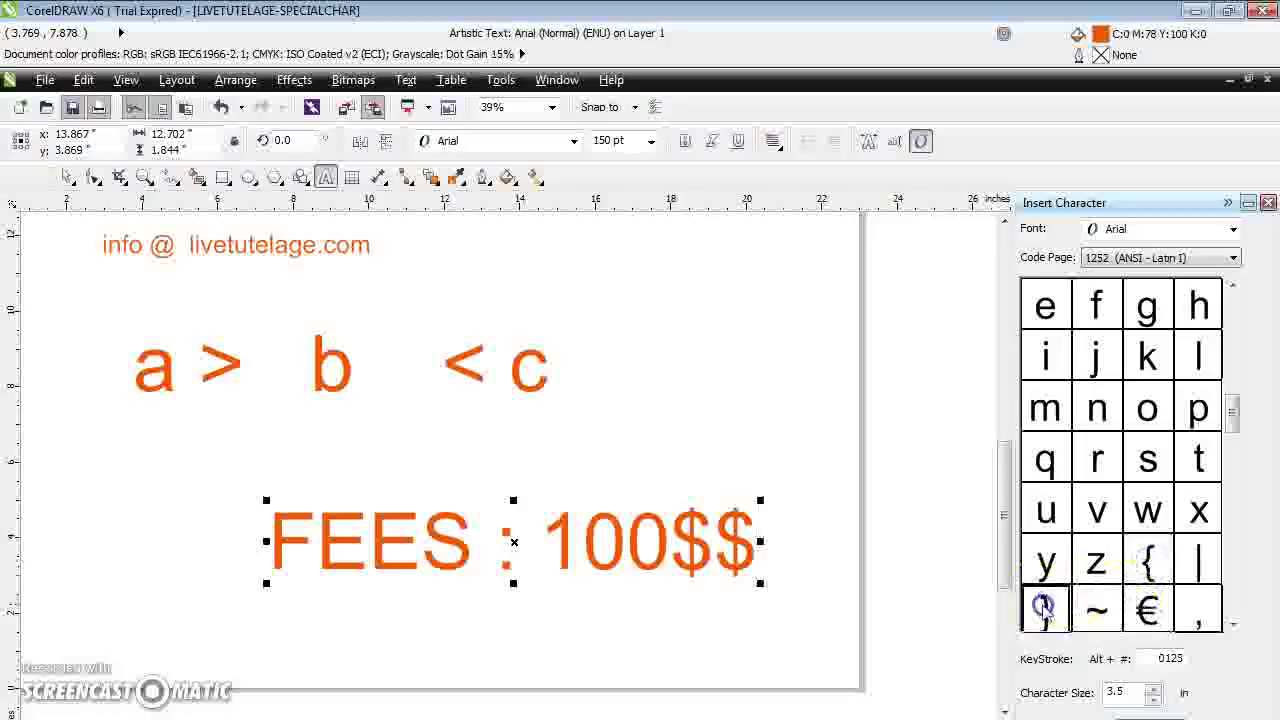
{"action": "left_click", "coordinate": [1148, 564]}
{"action": "left_click_drag", "start_coordinate": [1233, 405], "coordinate": [1233, 352]}
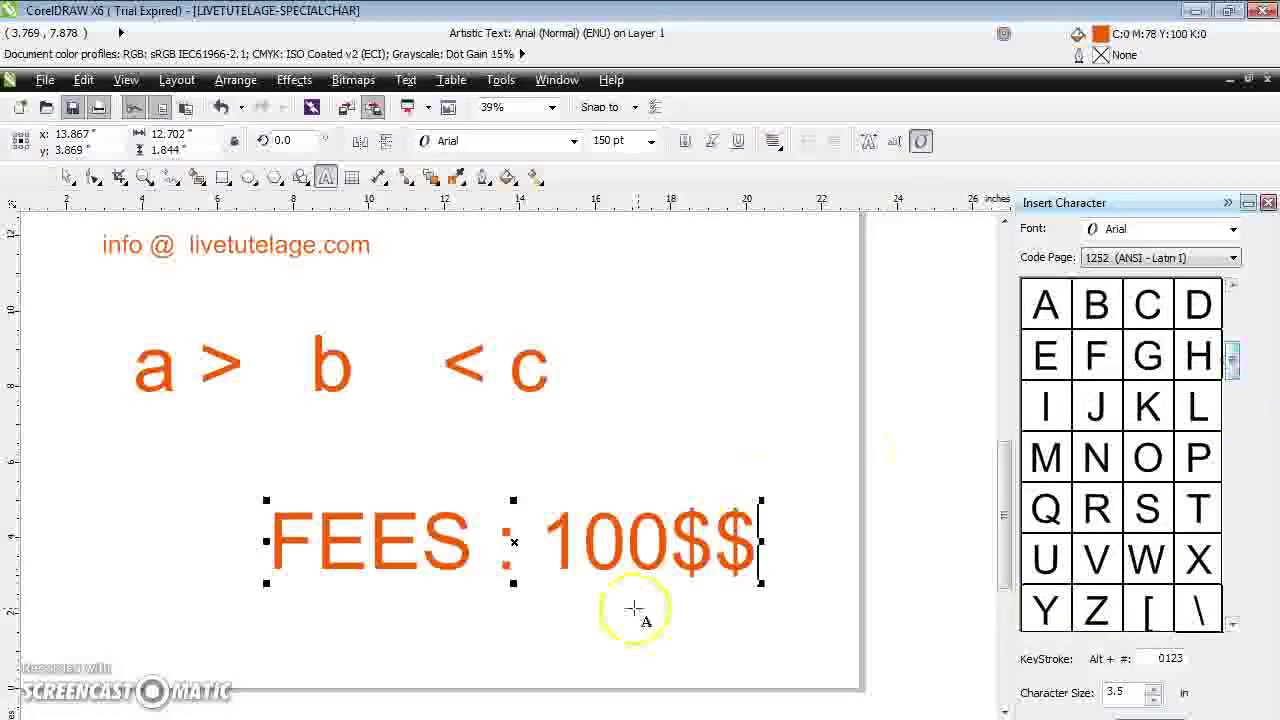
{"action": "left_click", "coordinate": [826, 548]}
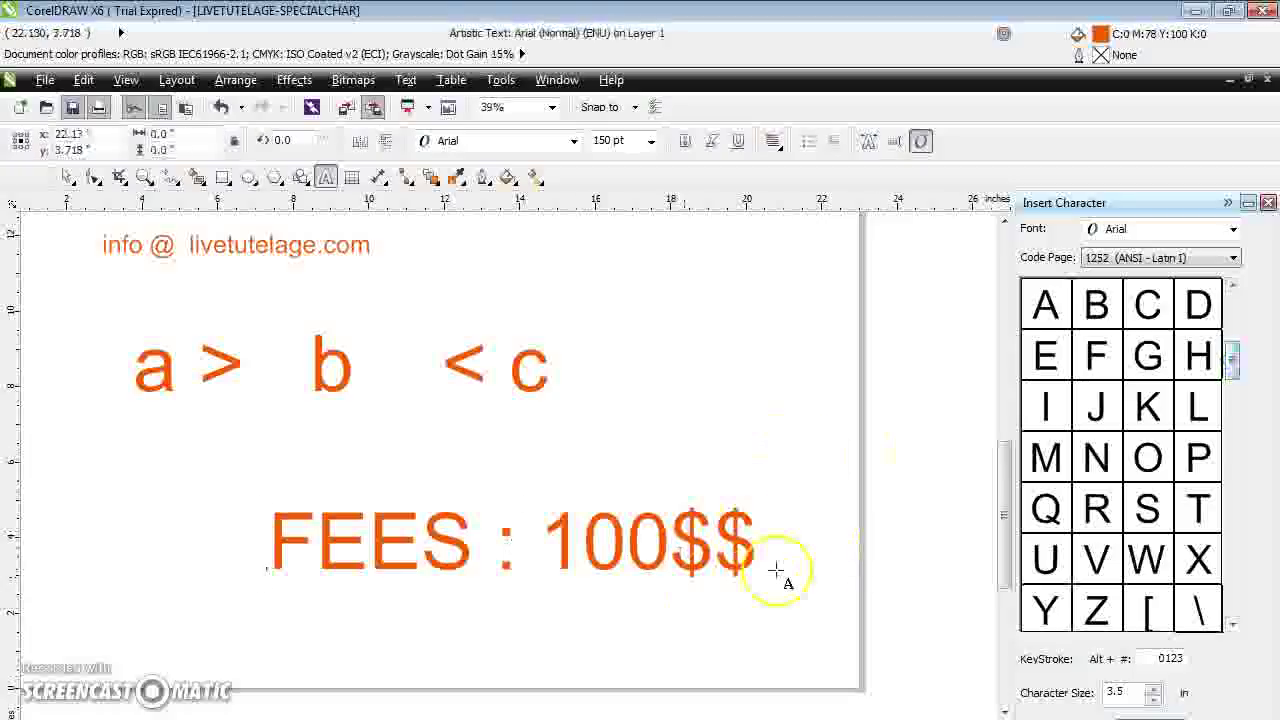
{"action": "left_click_drag", "start_coordinate": [1233, 360], "coordinate": [1240, 318]}
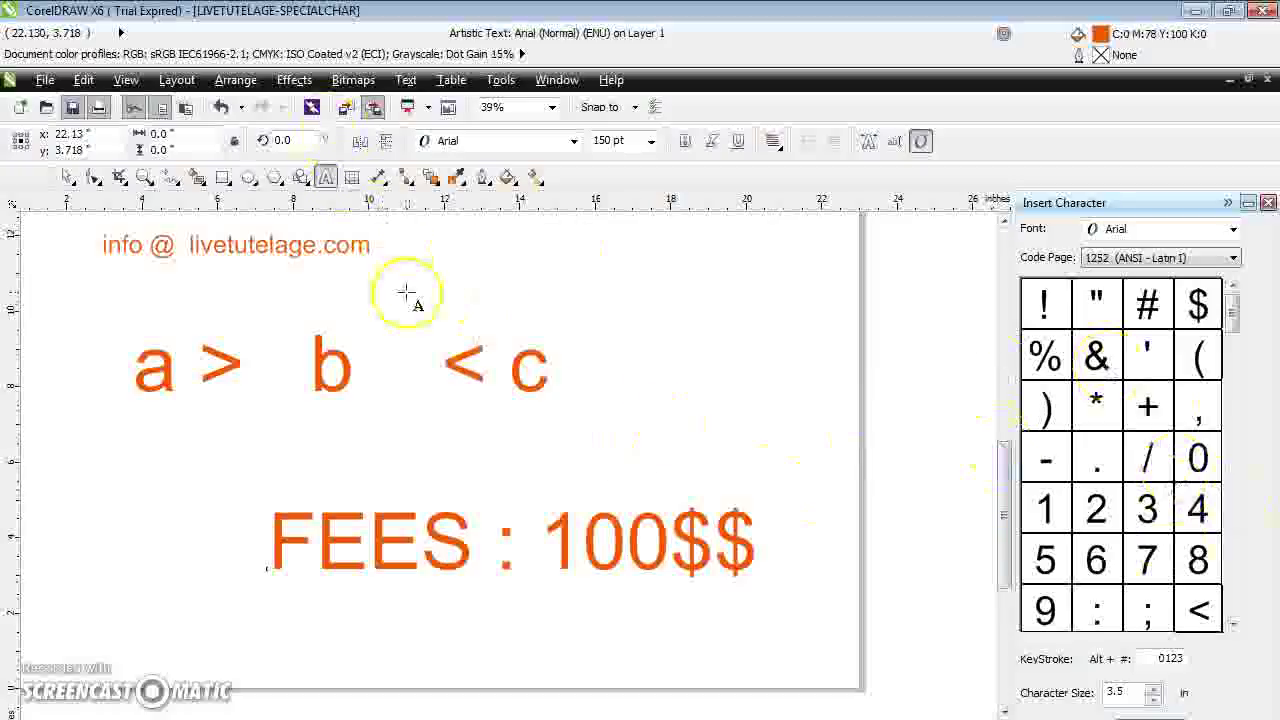
Insert an ampersand (&) after FEES : 100$$ via Text > Insert Symbol Character
{"action": "left_click", "coordinate": [762, 541]}
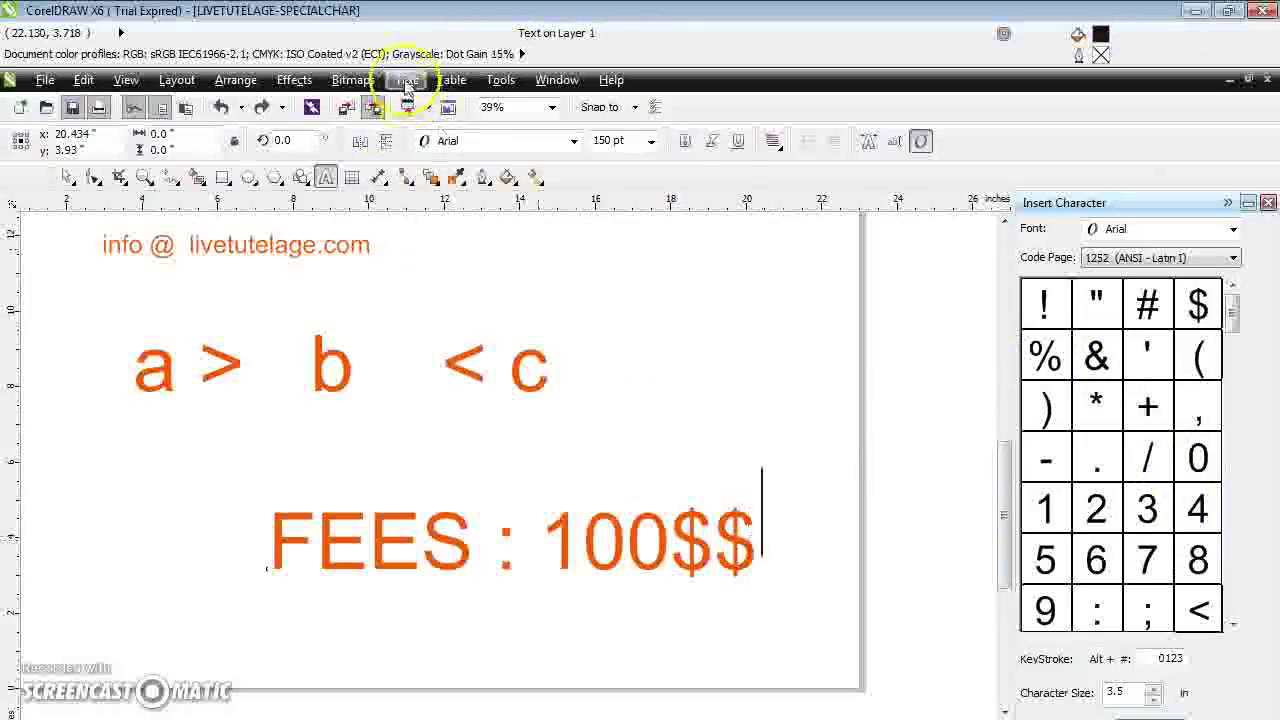
{"action": "left_click", "coordinate": [405, 80]}
{"action": "left_click", "coordinate": [527, 246]}
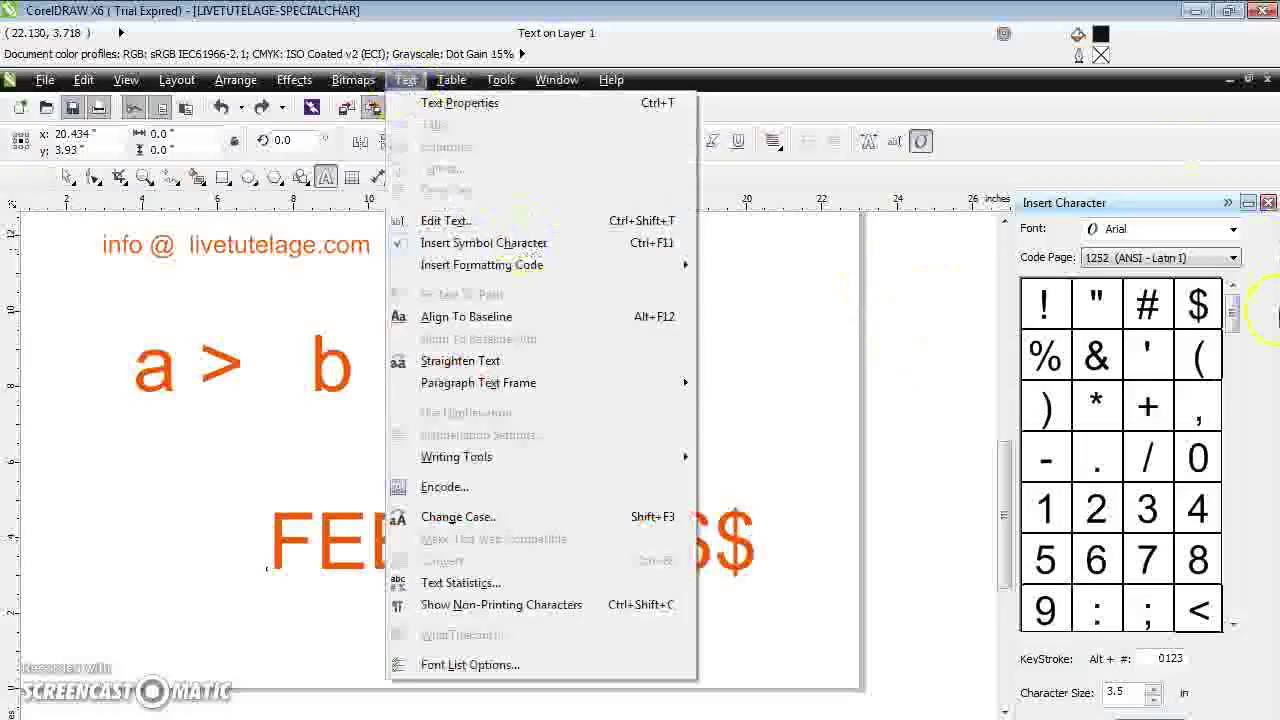
{"action": "left_click", "coordinate": [800, 420]}
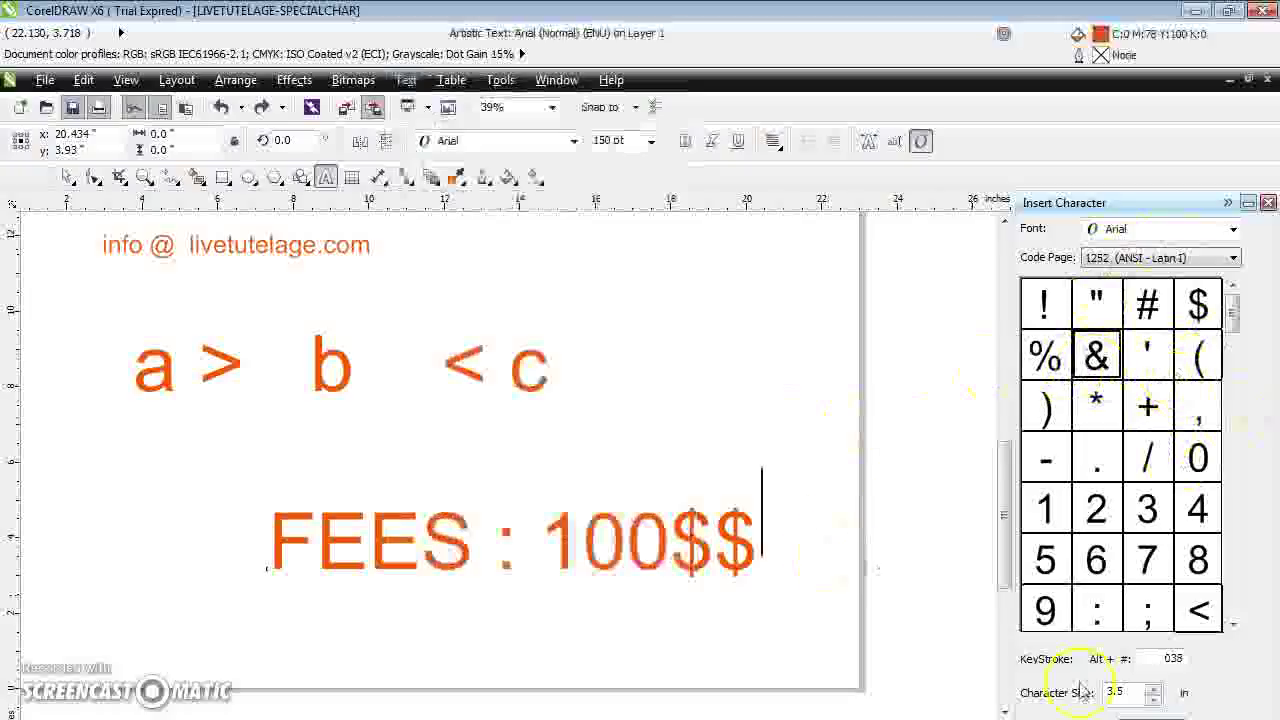
{"action": "left_click", "coordinate": [1133, 705]}
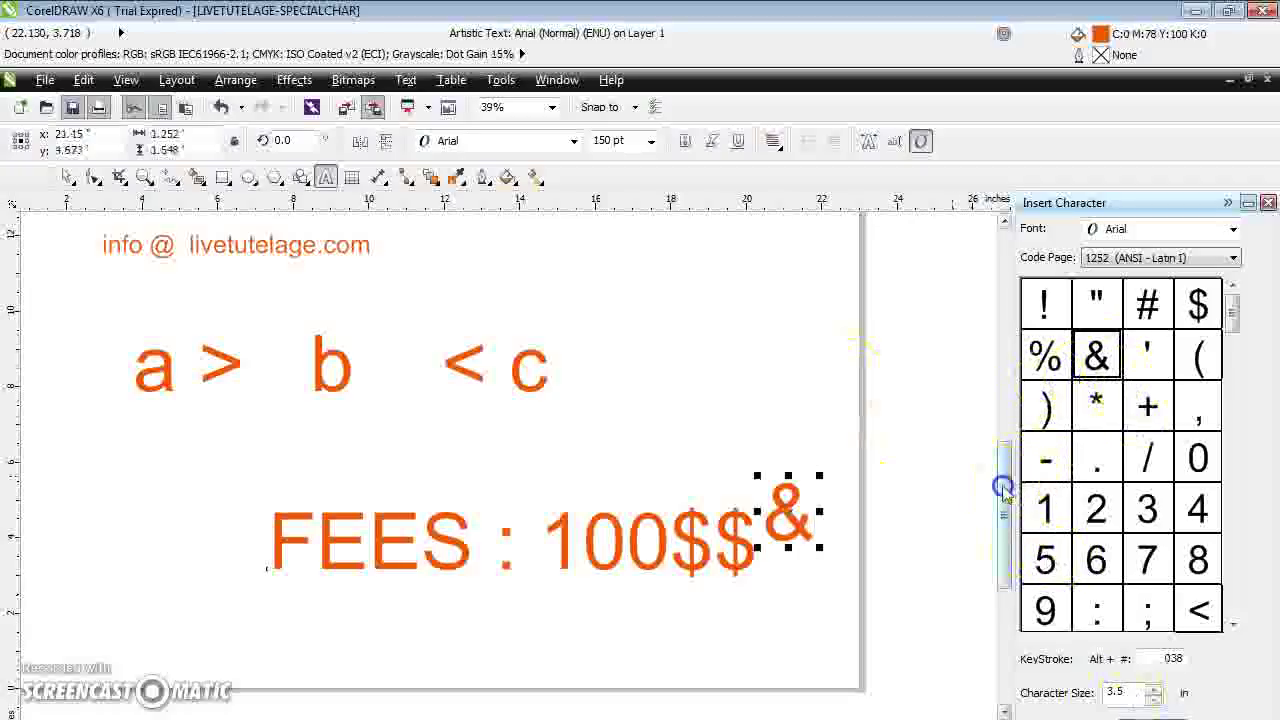
{"action": "left_click_drag", "start_coordinate": [1006, 486], "coordinate": [1007, 528]}
{"action": "left_click", "coordinate": [428, 473]}
{"action": "left_click", "coordinate": [810, 426]}
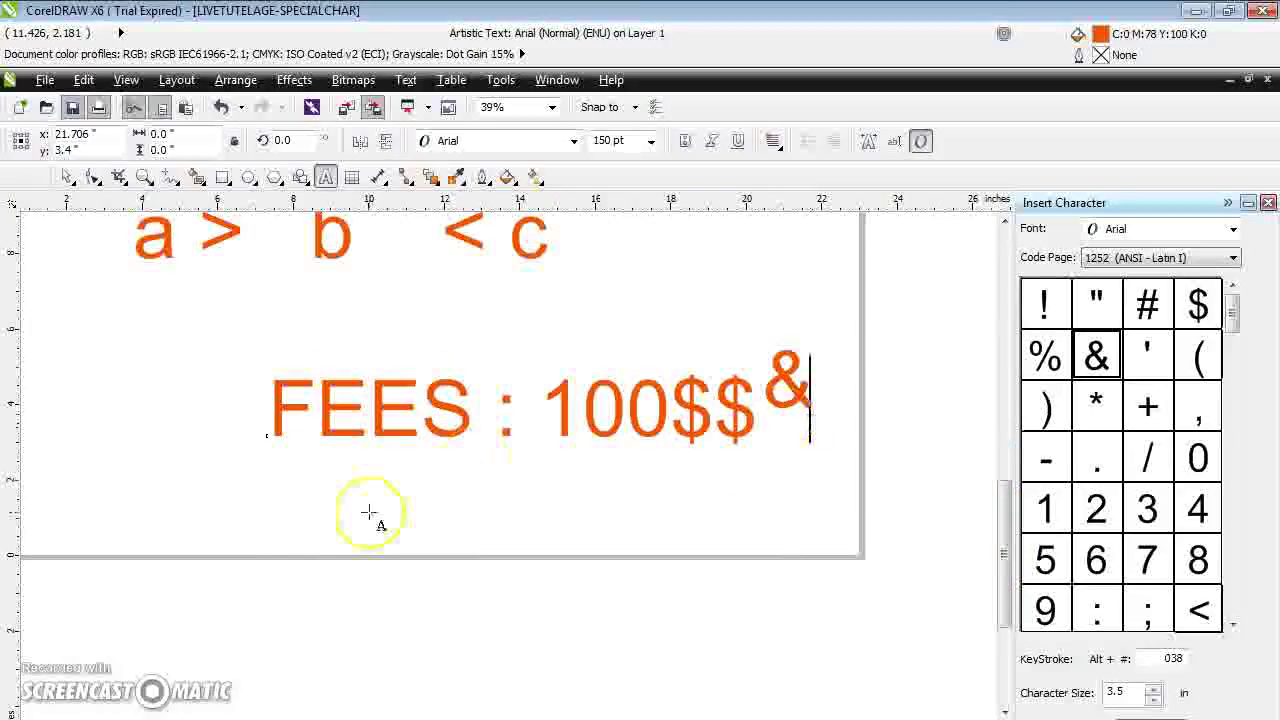
{"action": "left_click", "coordinate": [146, 487]}
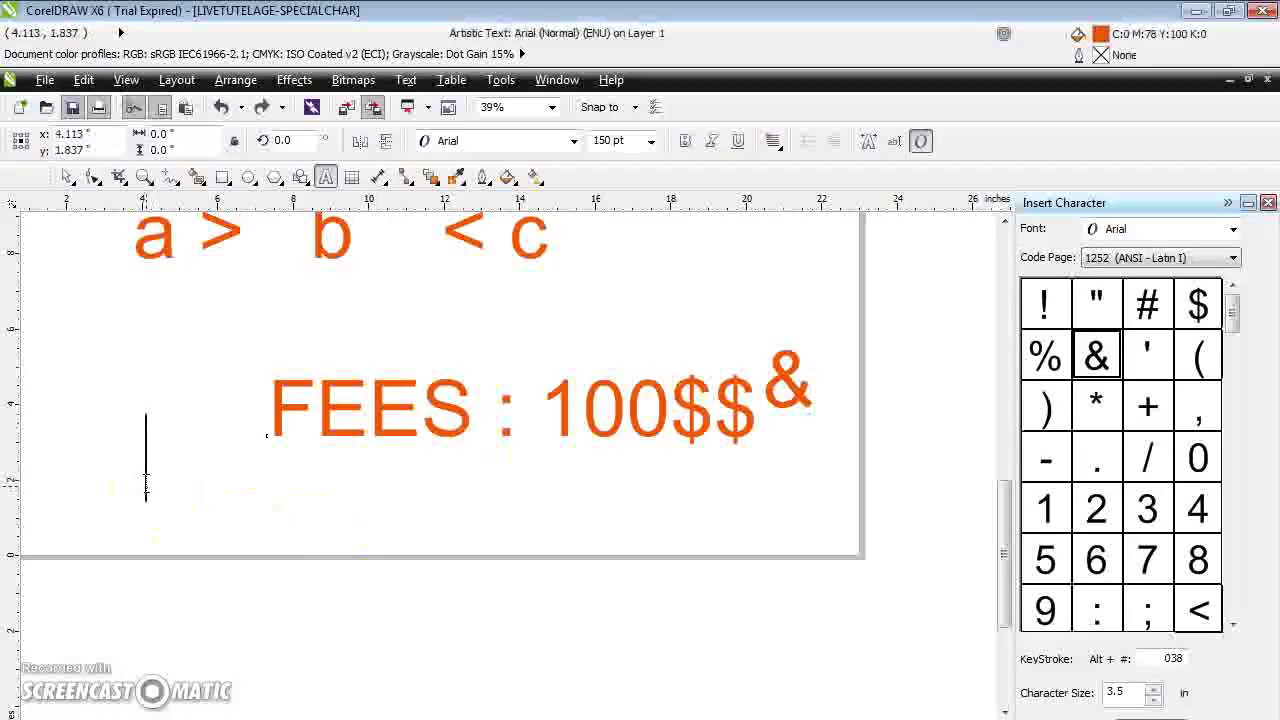
Type TOTMARKS and insert a % sign after it from the docker
{"action": "type", "text": "TOT"}
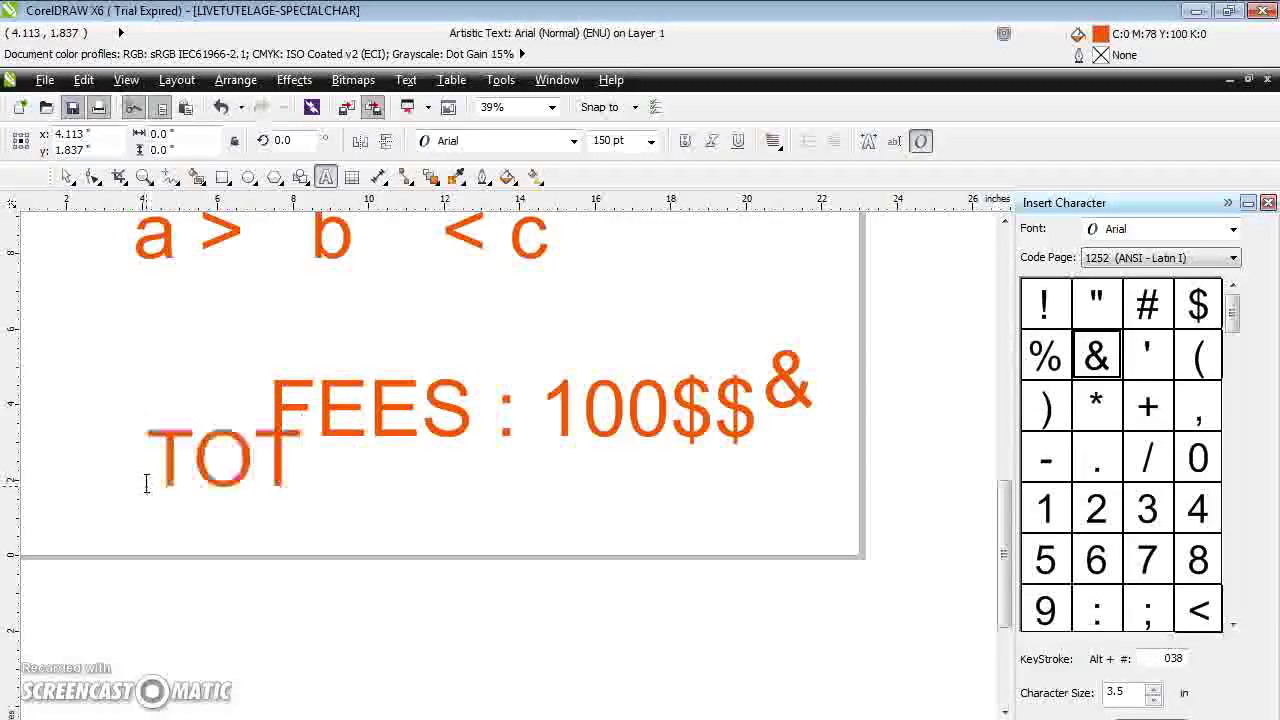
{"action": "type", "text": "MARKS"}
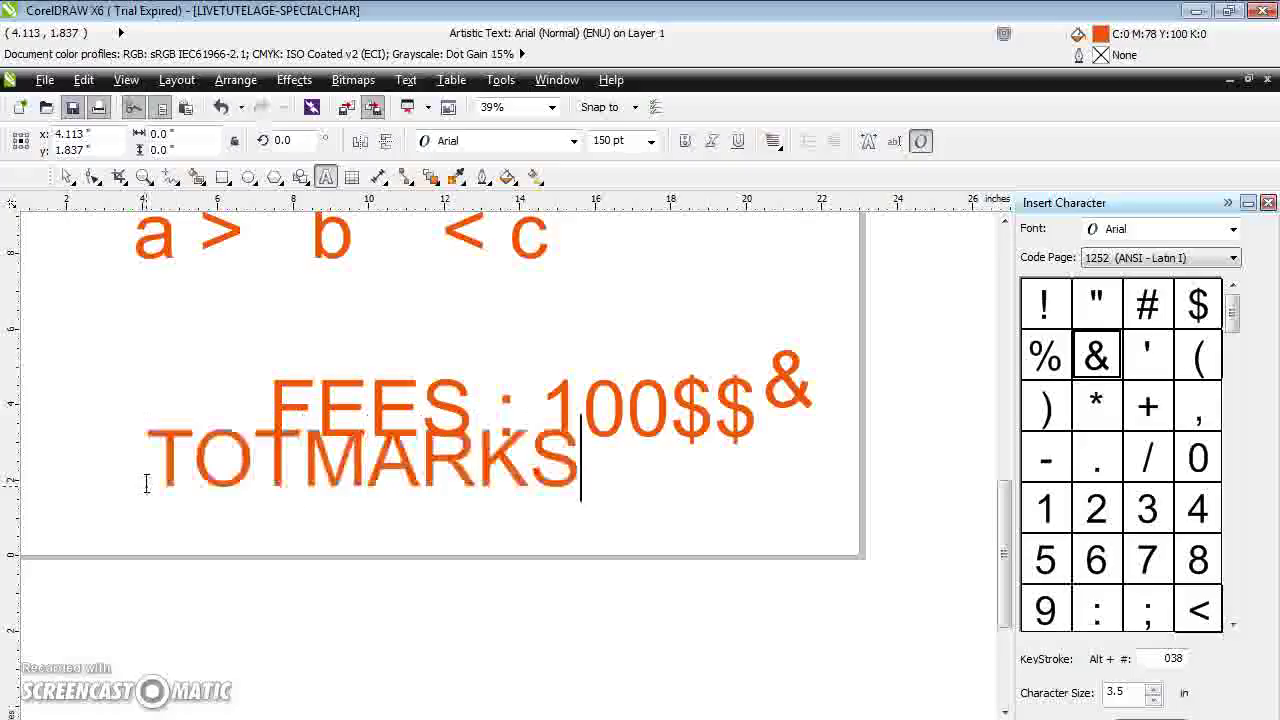
{"action": "left_click", "coordinate": [1043, 360]}
{"action": "left_click", "coordinate": [1125, 712]}
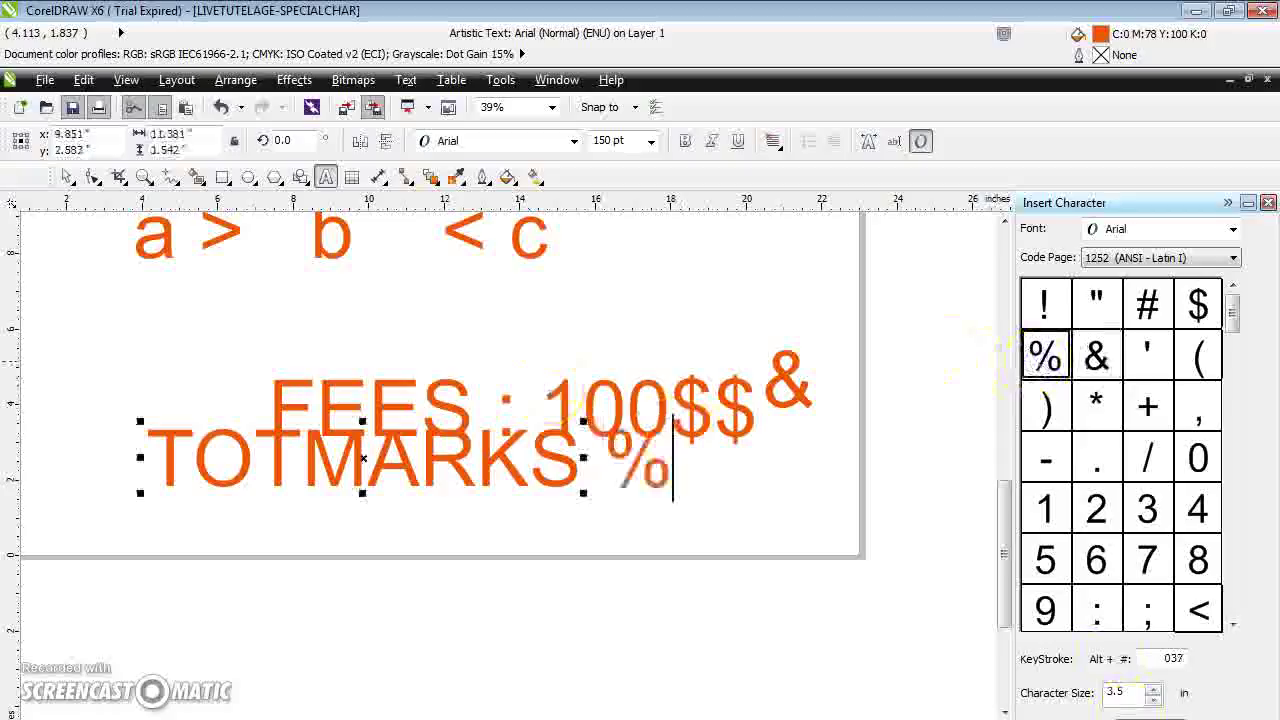
{"action": "left_click", "coordinate": [410, 395]}
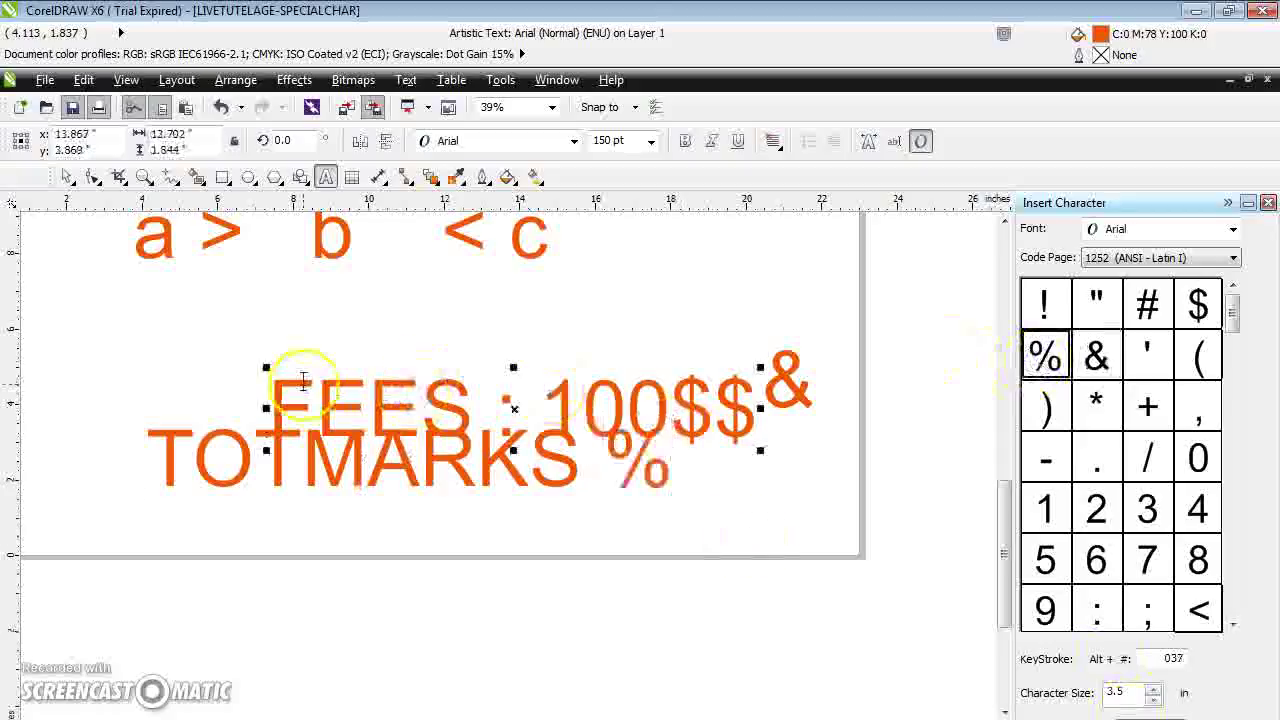
Move FEES : 100$$ and the ampersand up above the TOTMARKS % line
{"action": "left_click", "coordinate": [435, 403]}
{"action": "left_click", "coordinate": [80, 178]}
{"action": "left_click_drag", "start_coordinate": [337, 380], "coordinate": [260, 287]}
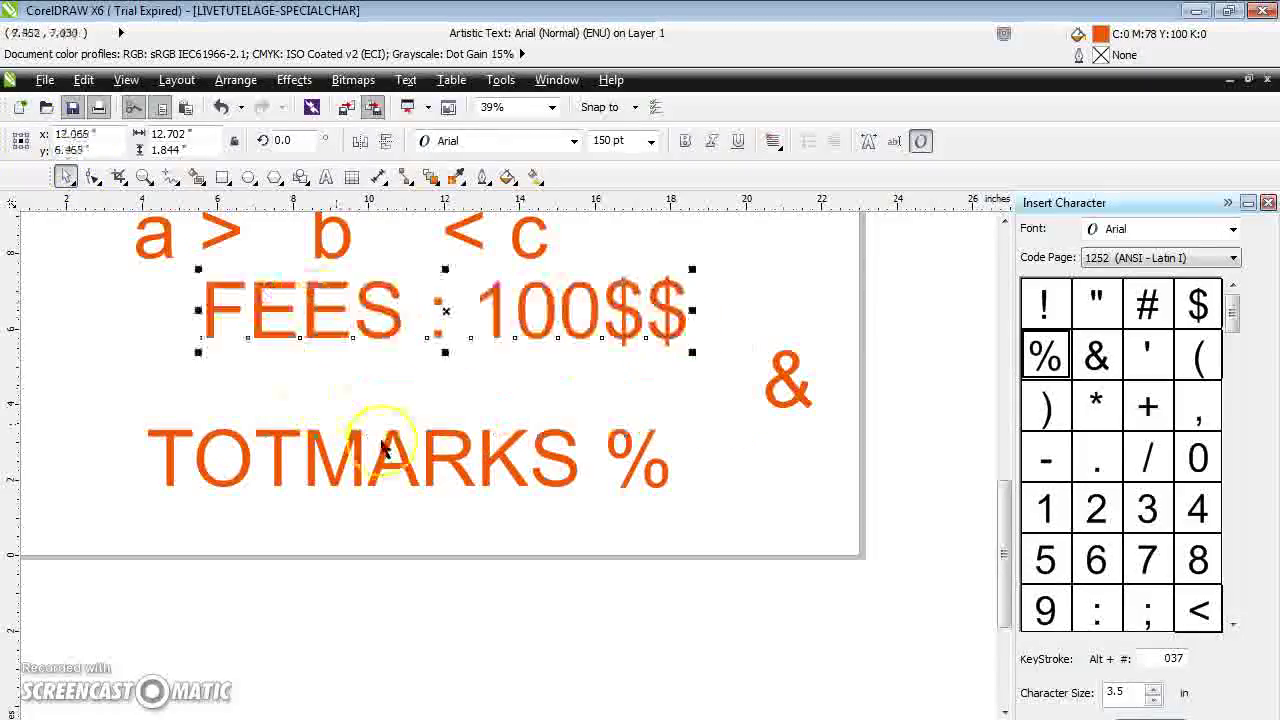
{"action": "left_click", "coordinate": [645, 447]}
{"action": "left_click", "coordinate": [789, 388]}
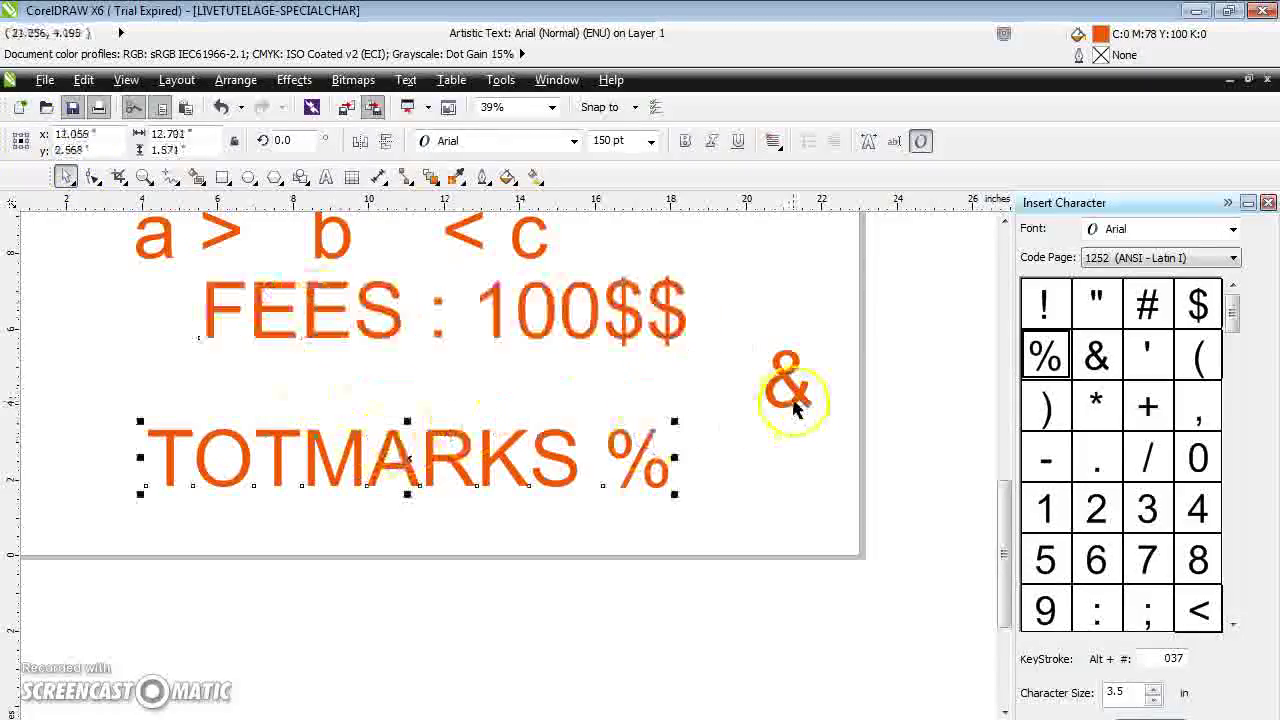
{"action": "left_click_drag", "start_coordinate": [789, 386], "coordinate": [770, 296]}
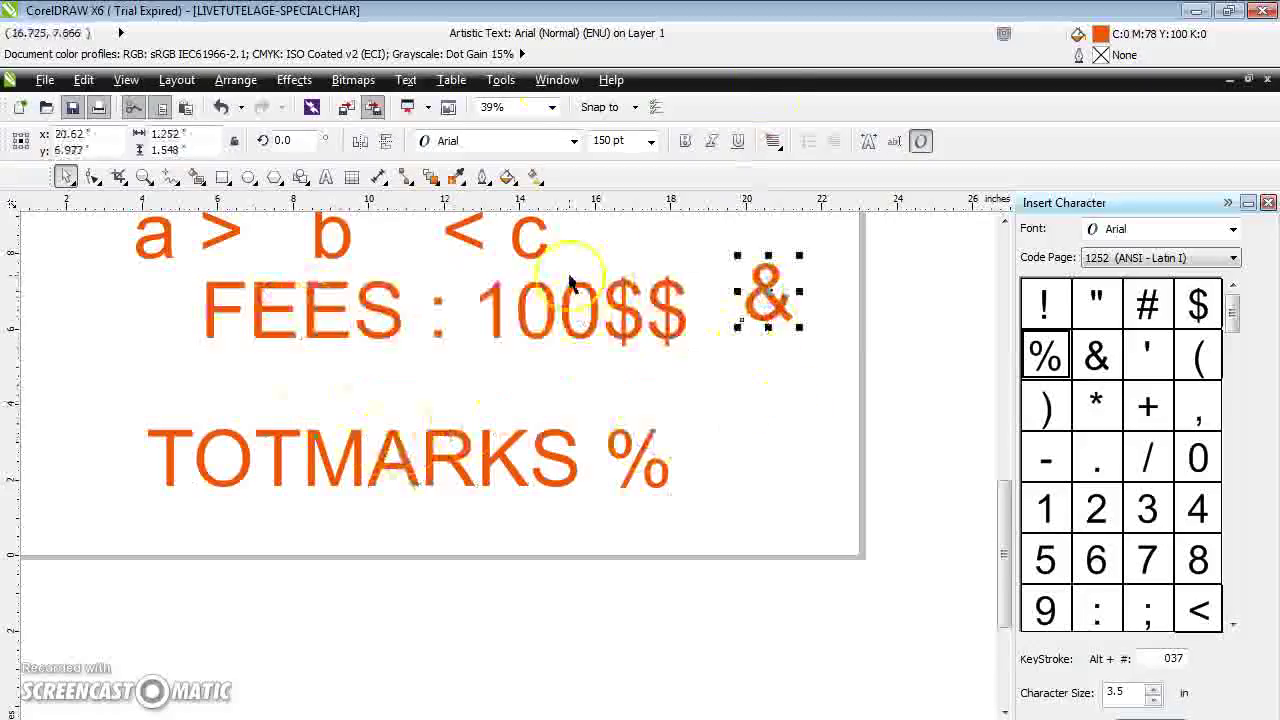